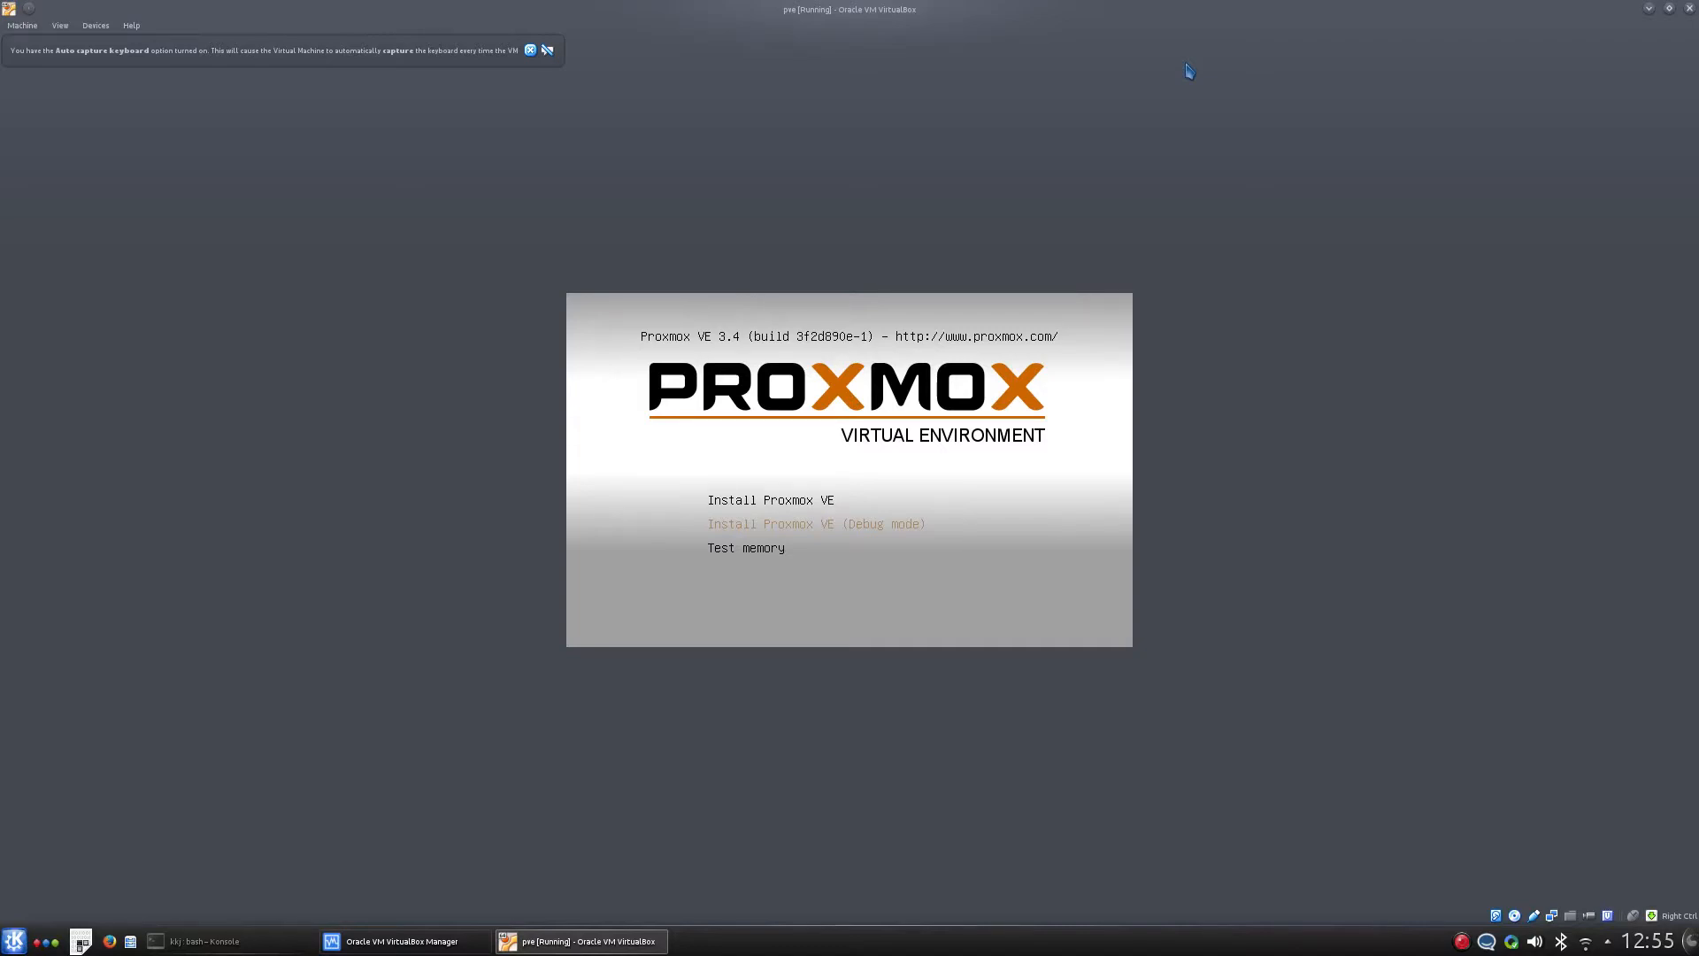
- Start the standard Proxmox VE installation from the boot menu
key(Down)
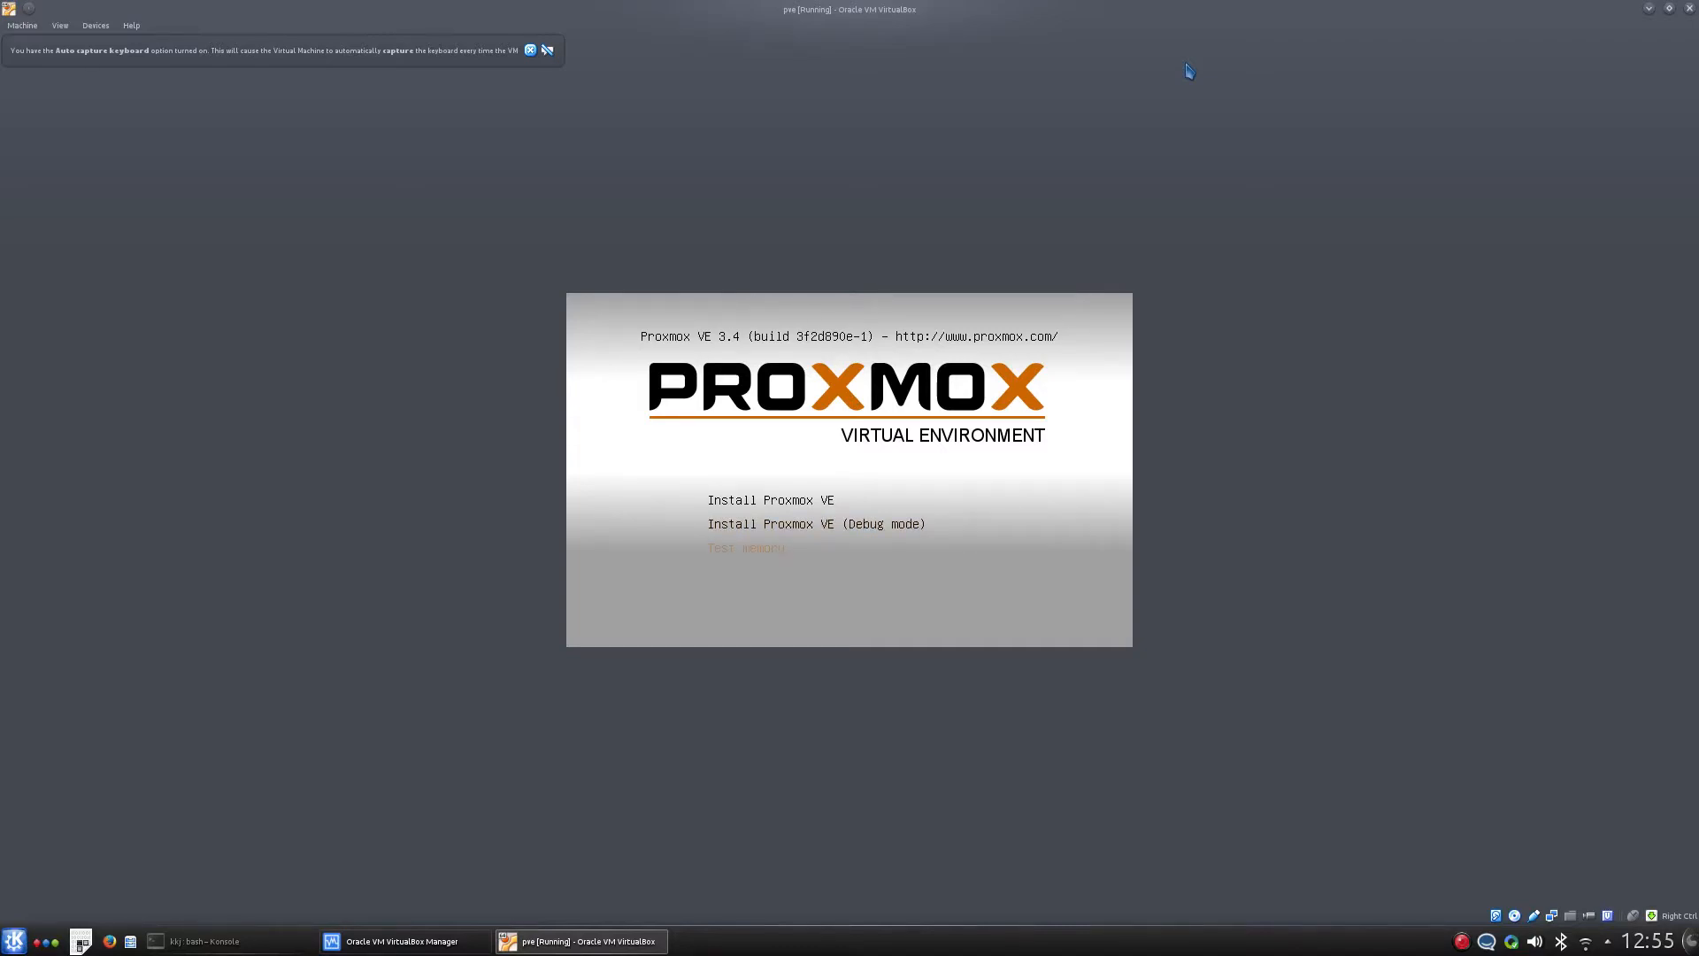
key(Up)
key(Up)
key(Down)
key(Down)
key(Up)
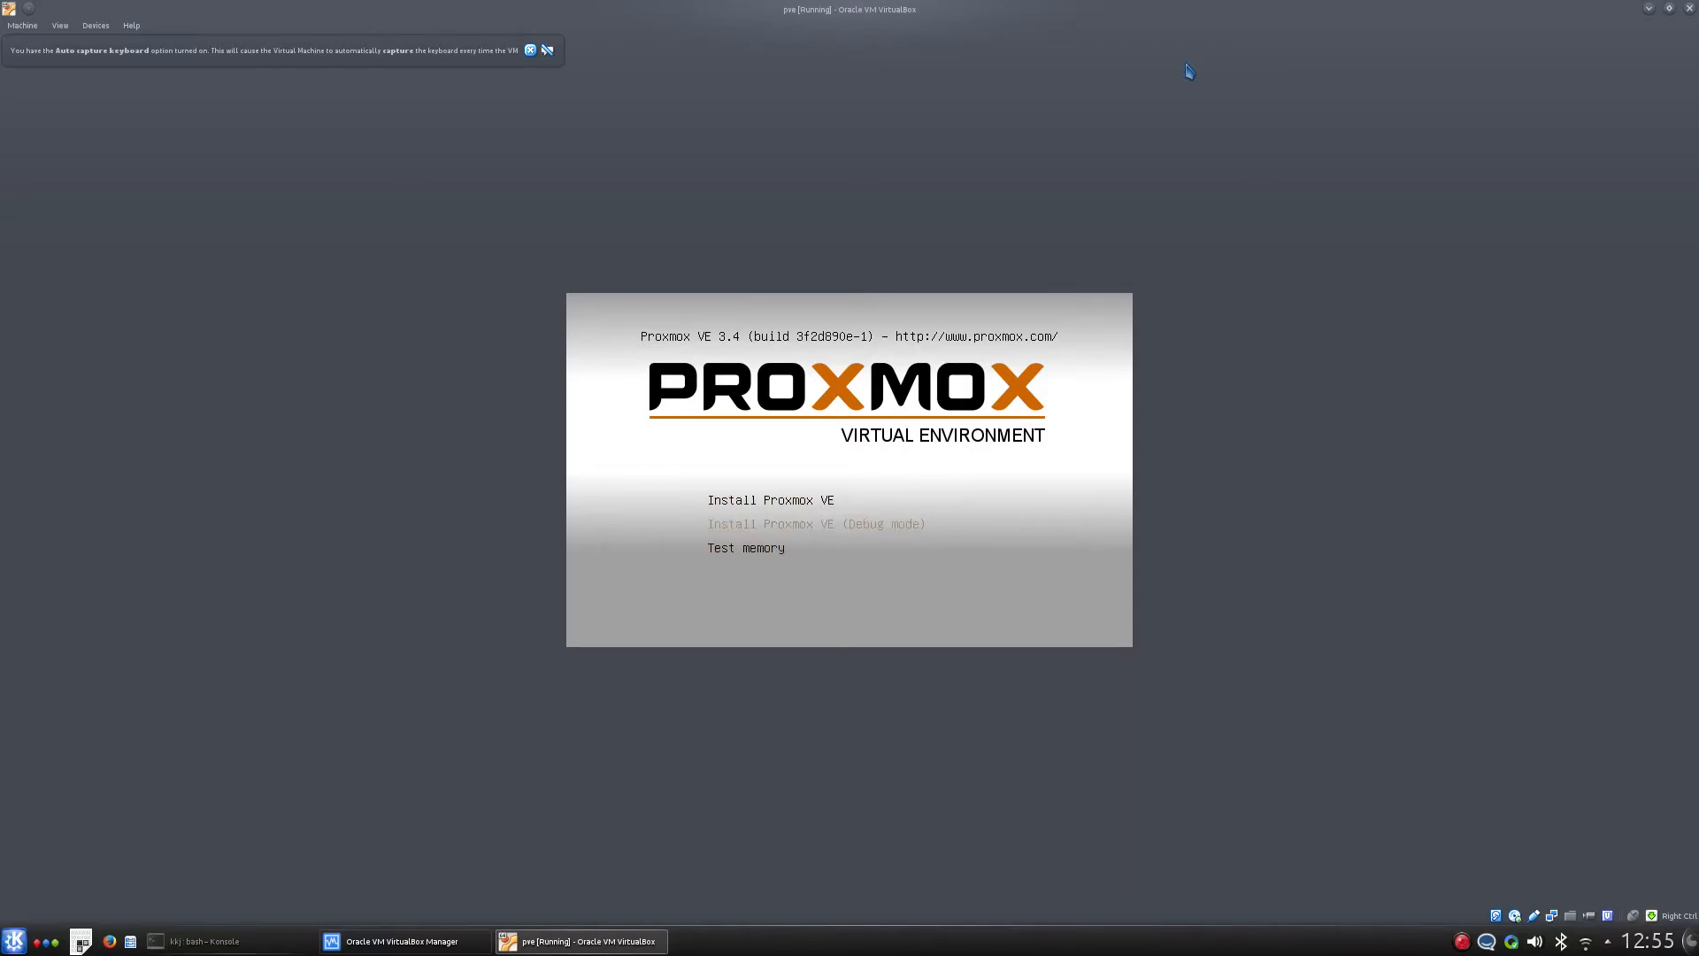
key(Up)
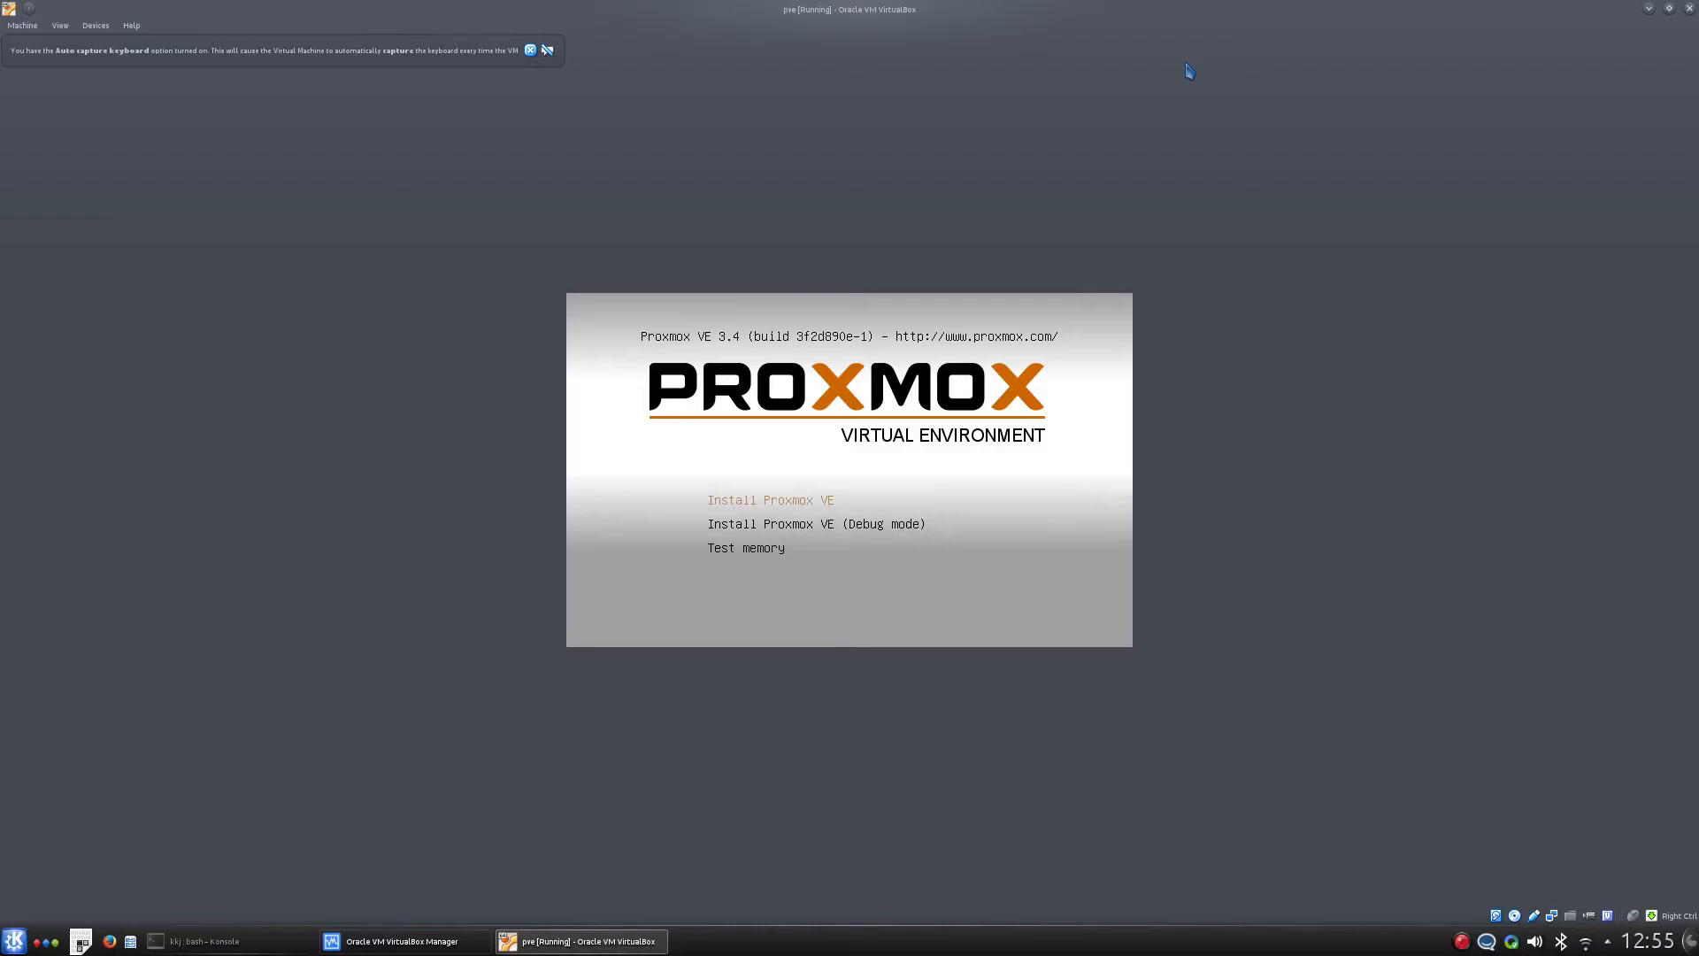
key(Return)
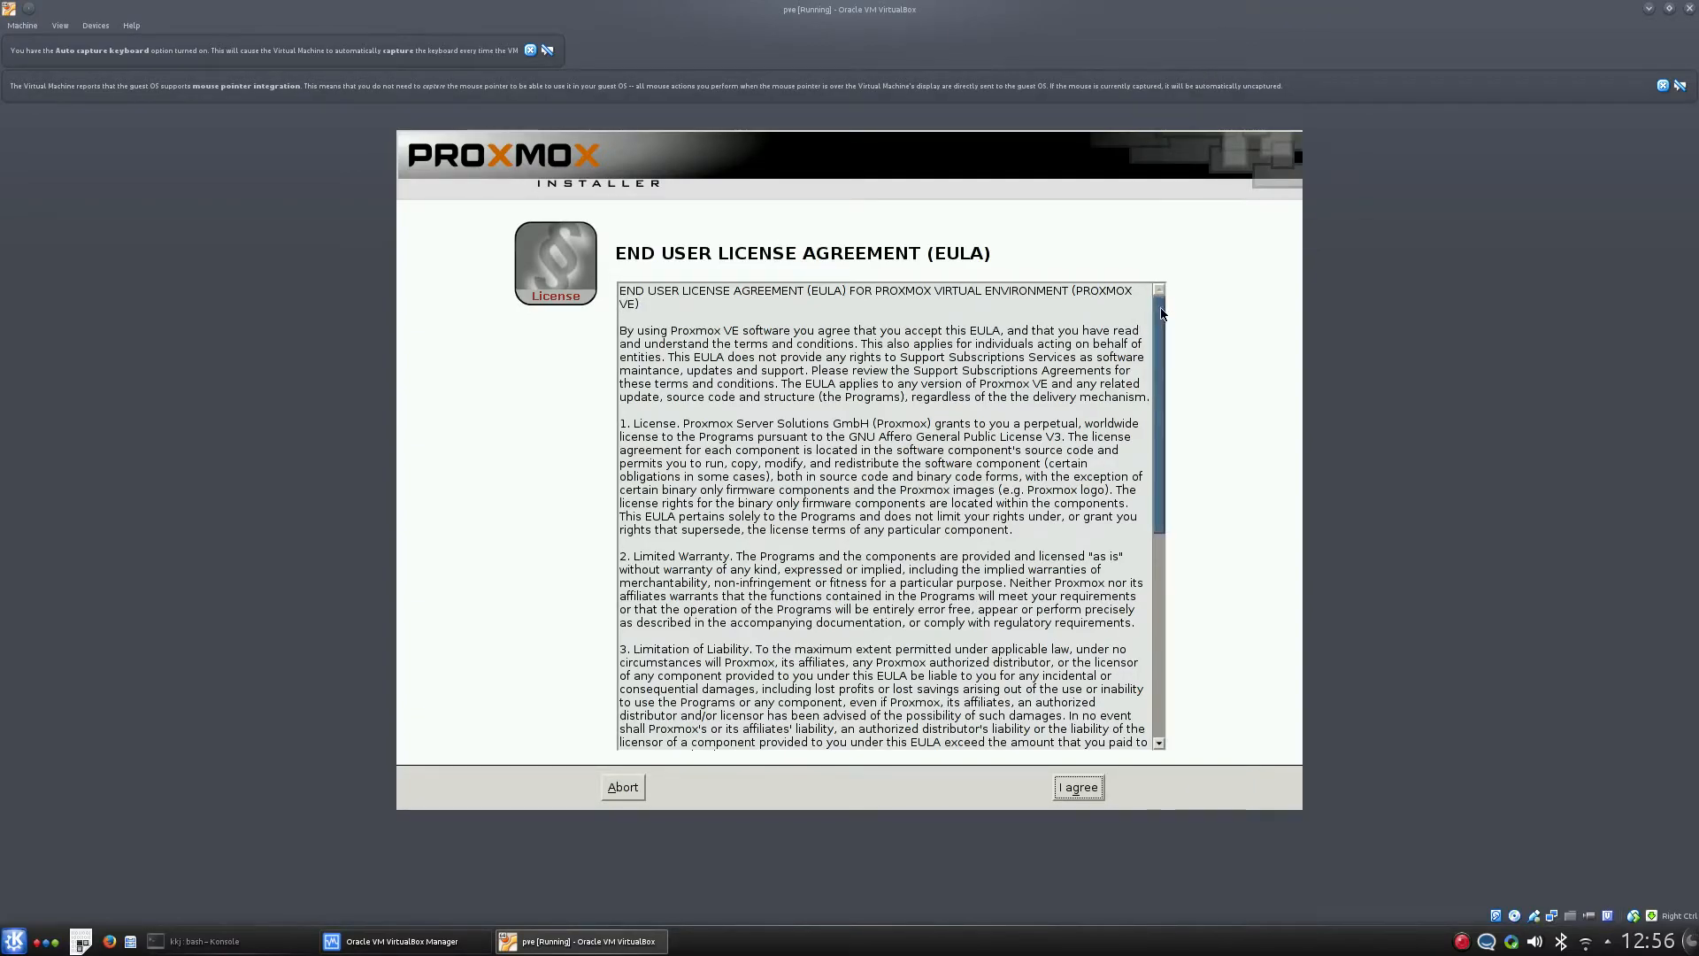
- Scroll through the end user license agreement and accept it
drag(1162, 316, 1164, 611)
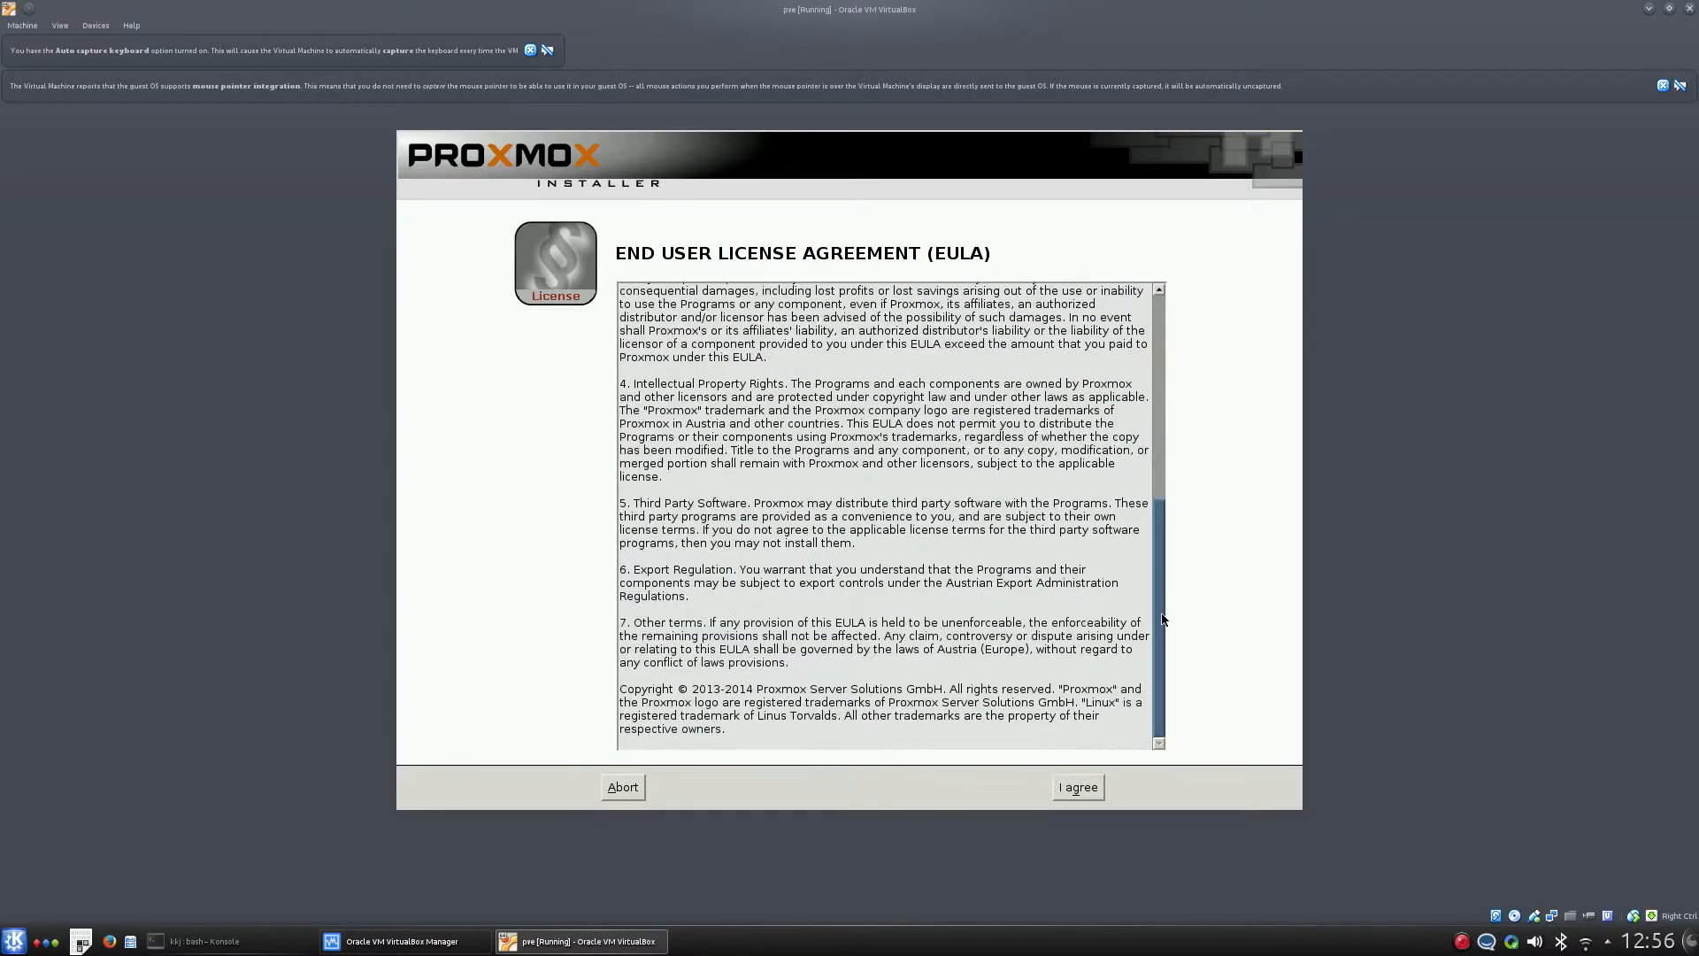
click(1080, 788)
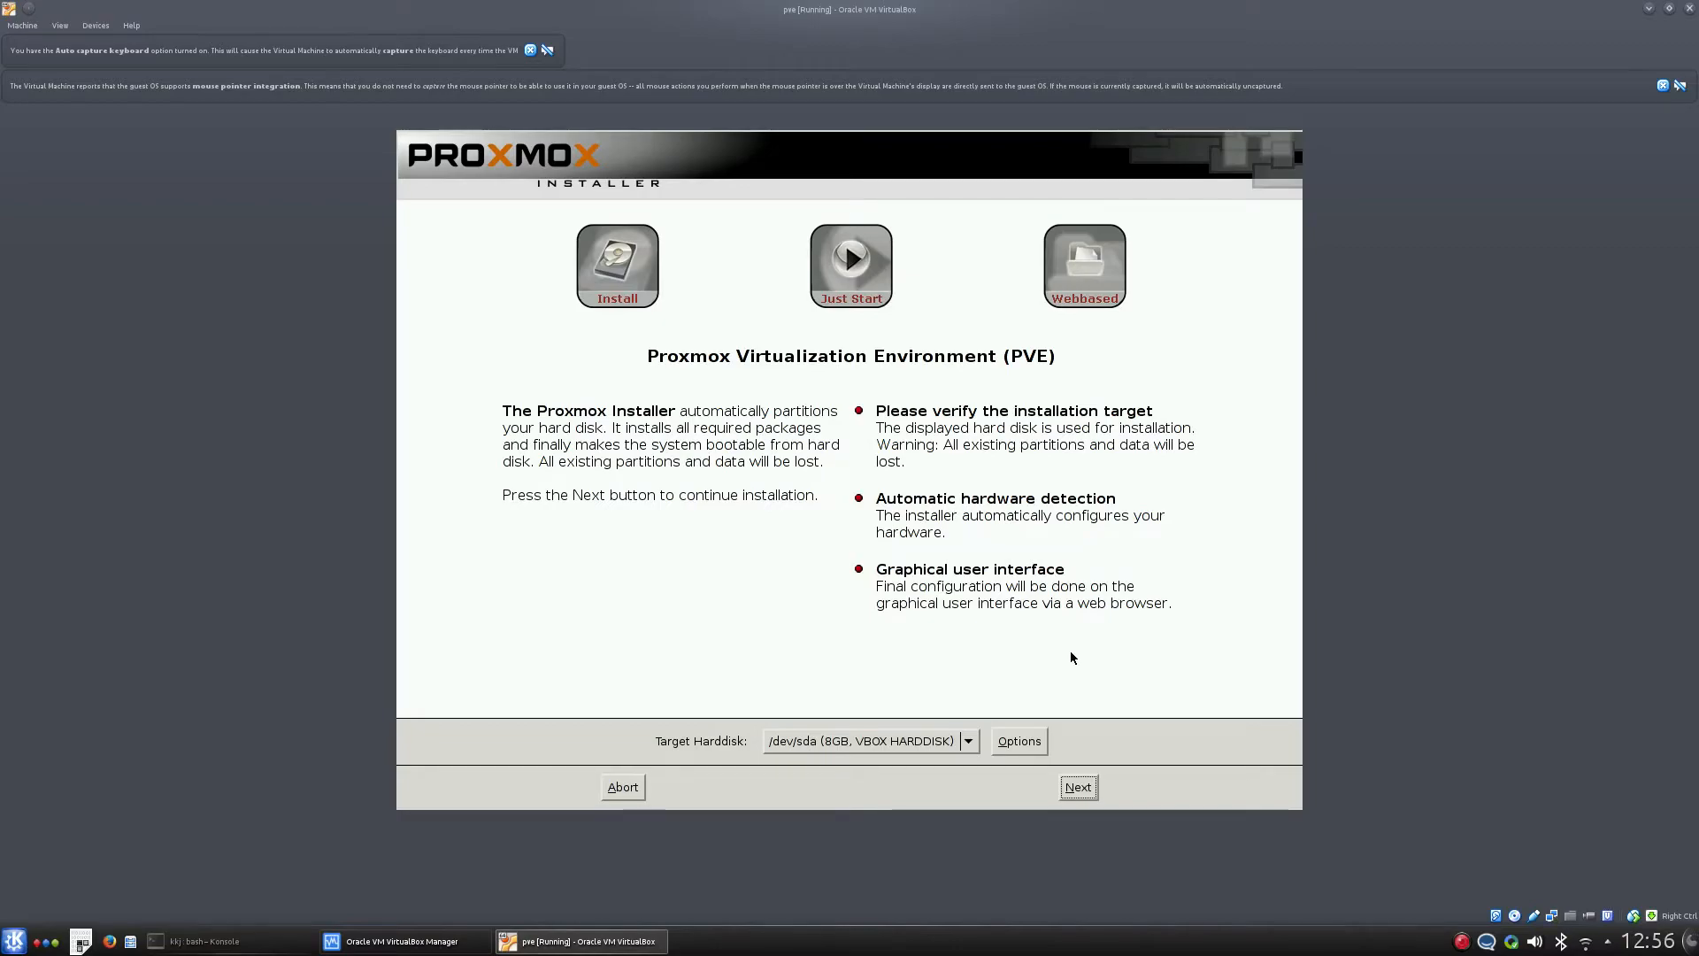
- Review the hard disk options for the /dev/sda target and continue with the default disk settings
click(1027, 741)
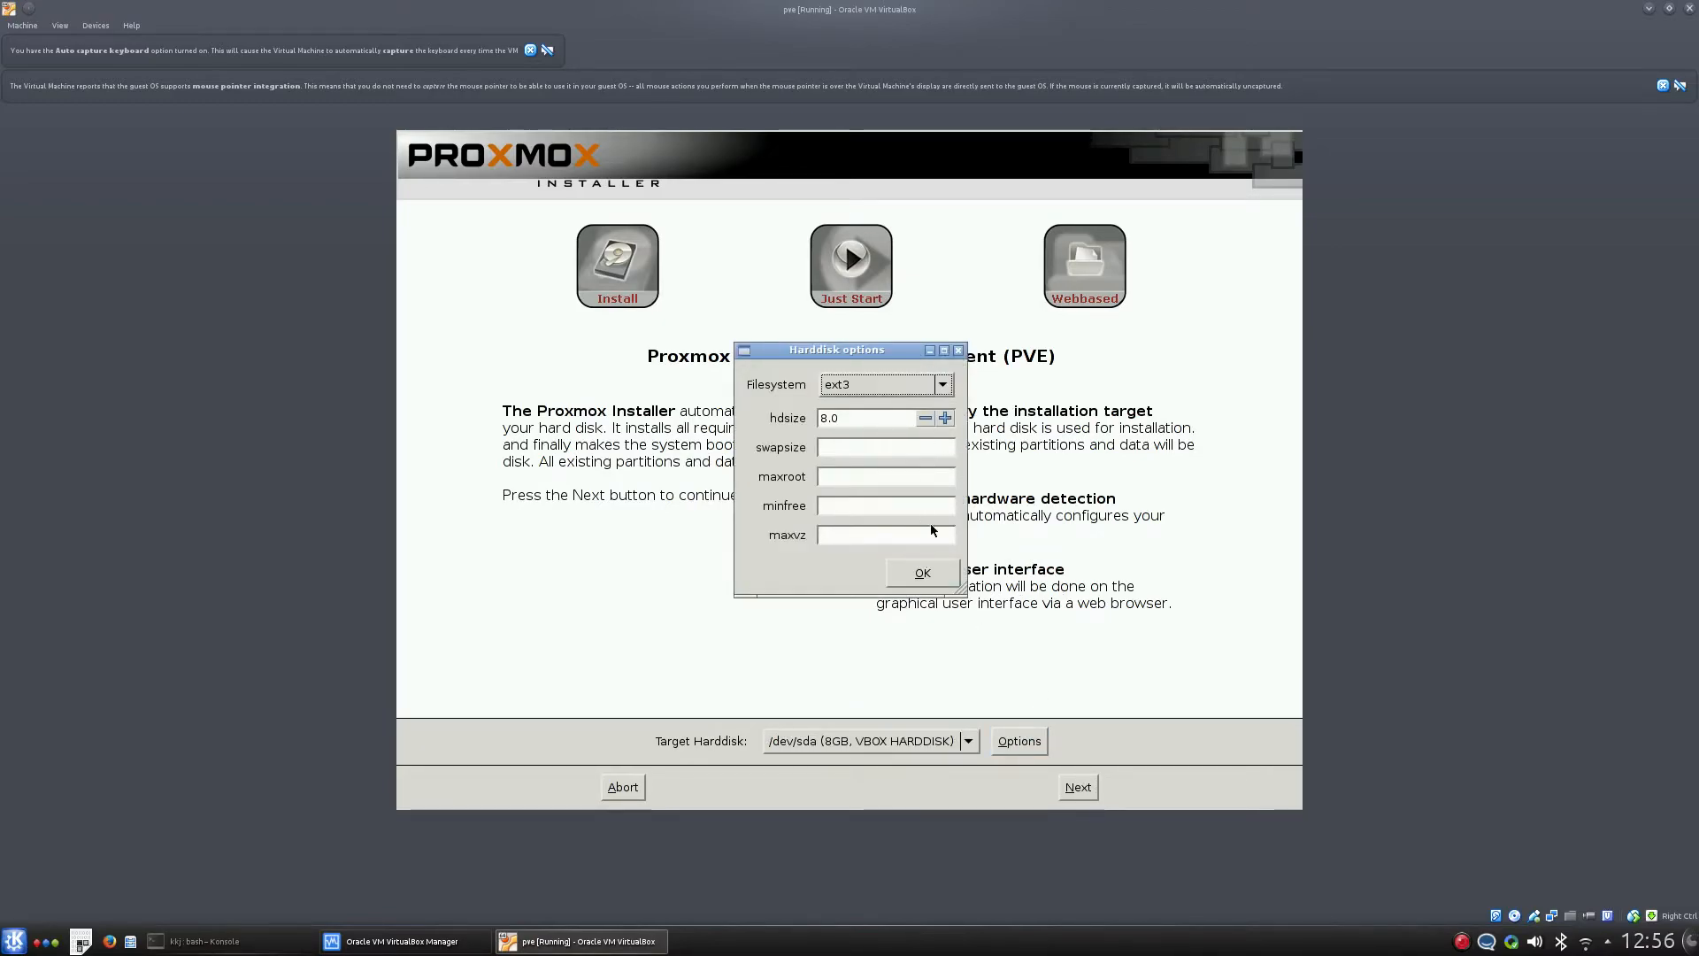
click(958, 350)
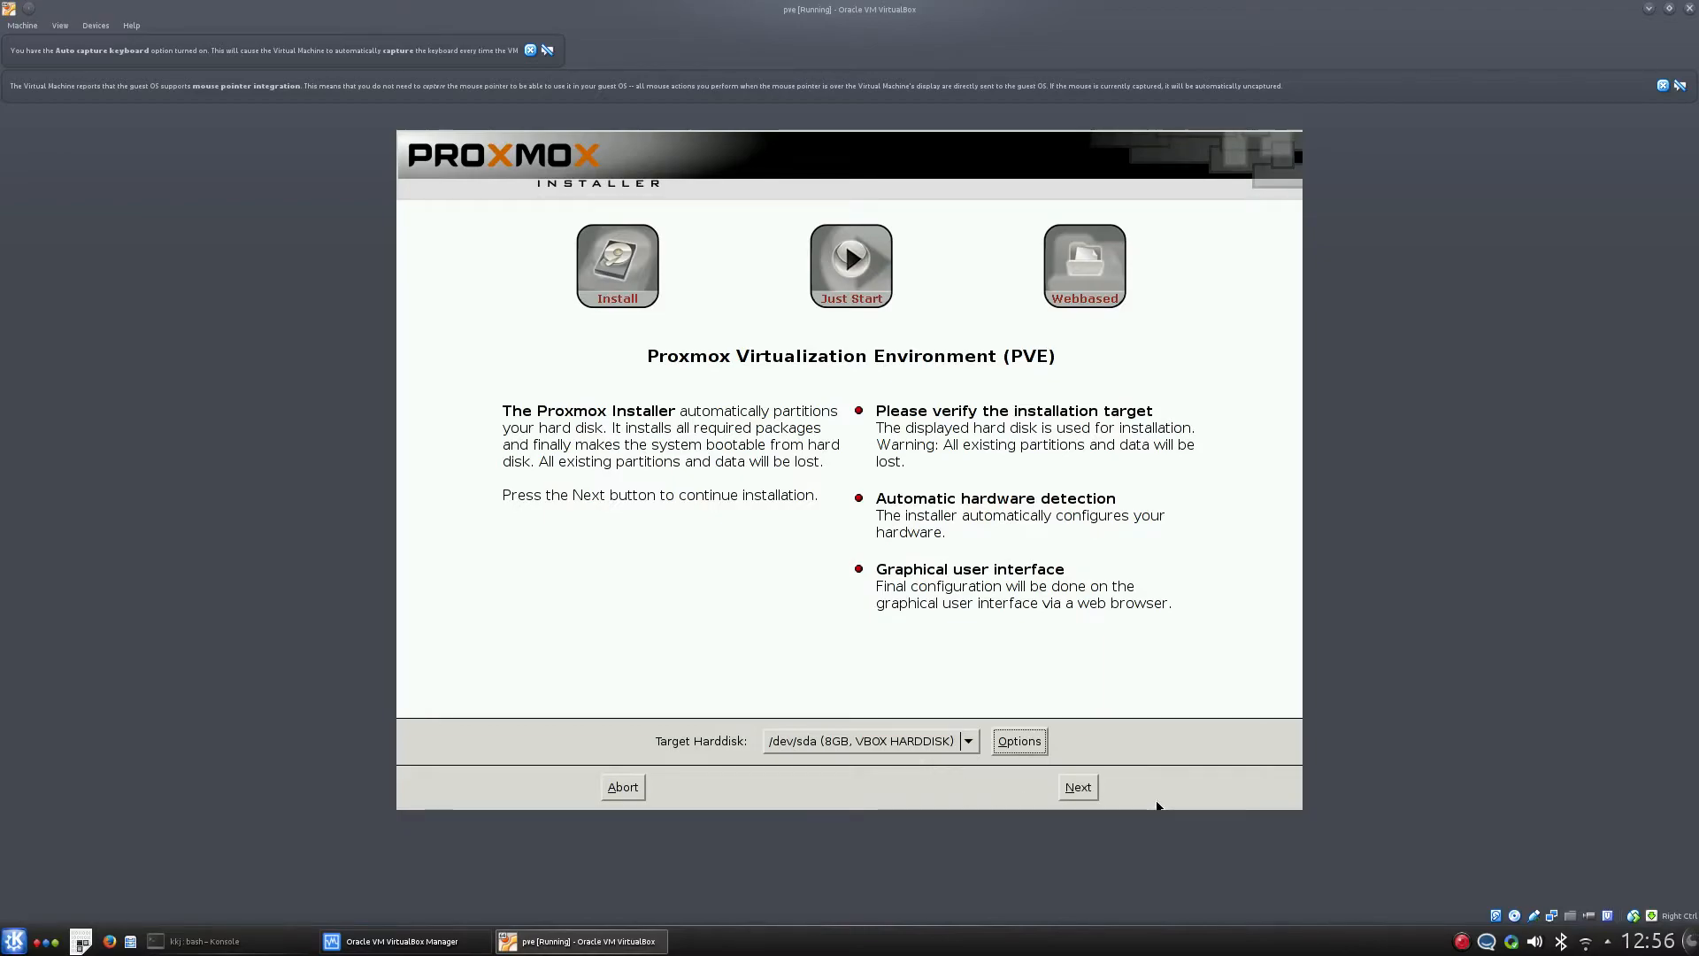
click(1084, 800)
click(1078, 788)
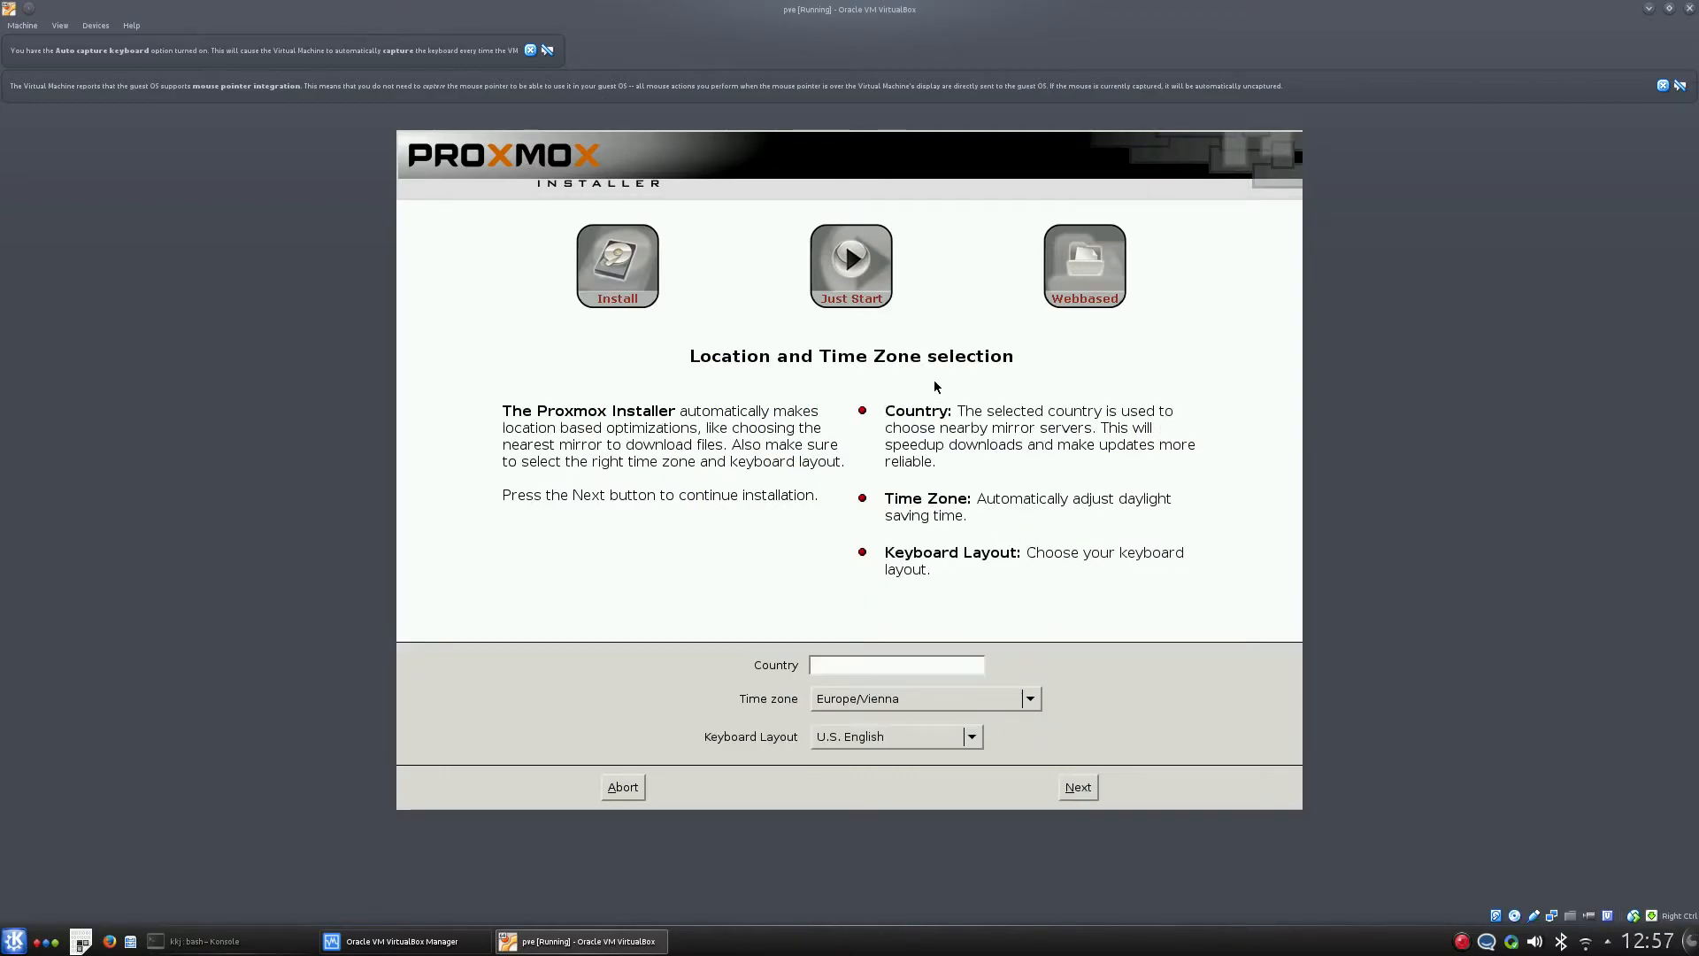
- Set the country to Norway, keeping the resulting time zone and keyboard layout, and continue
text(Norway)
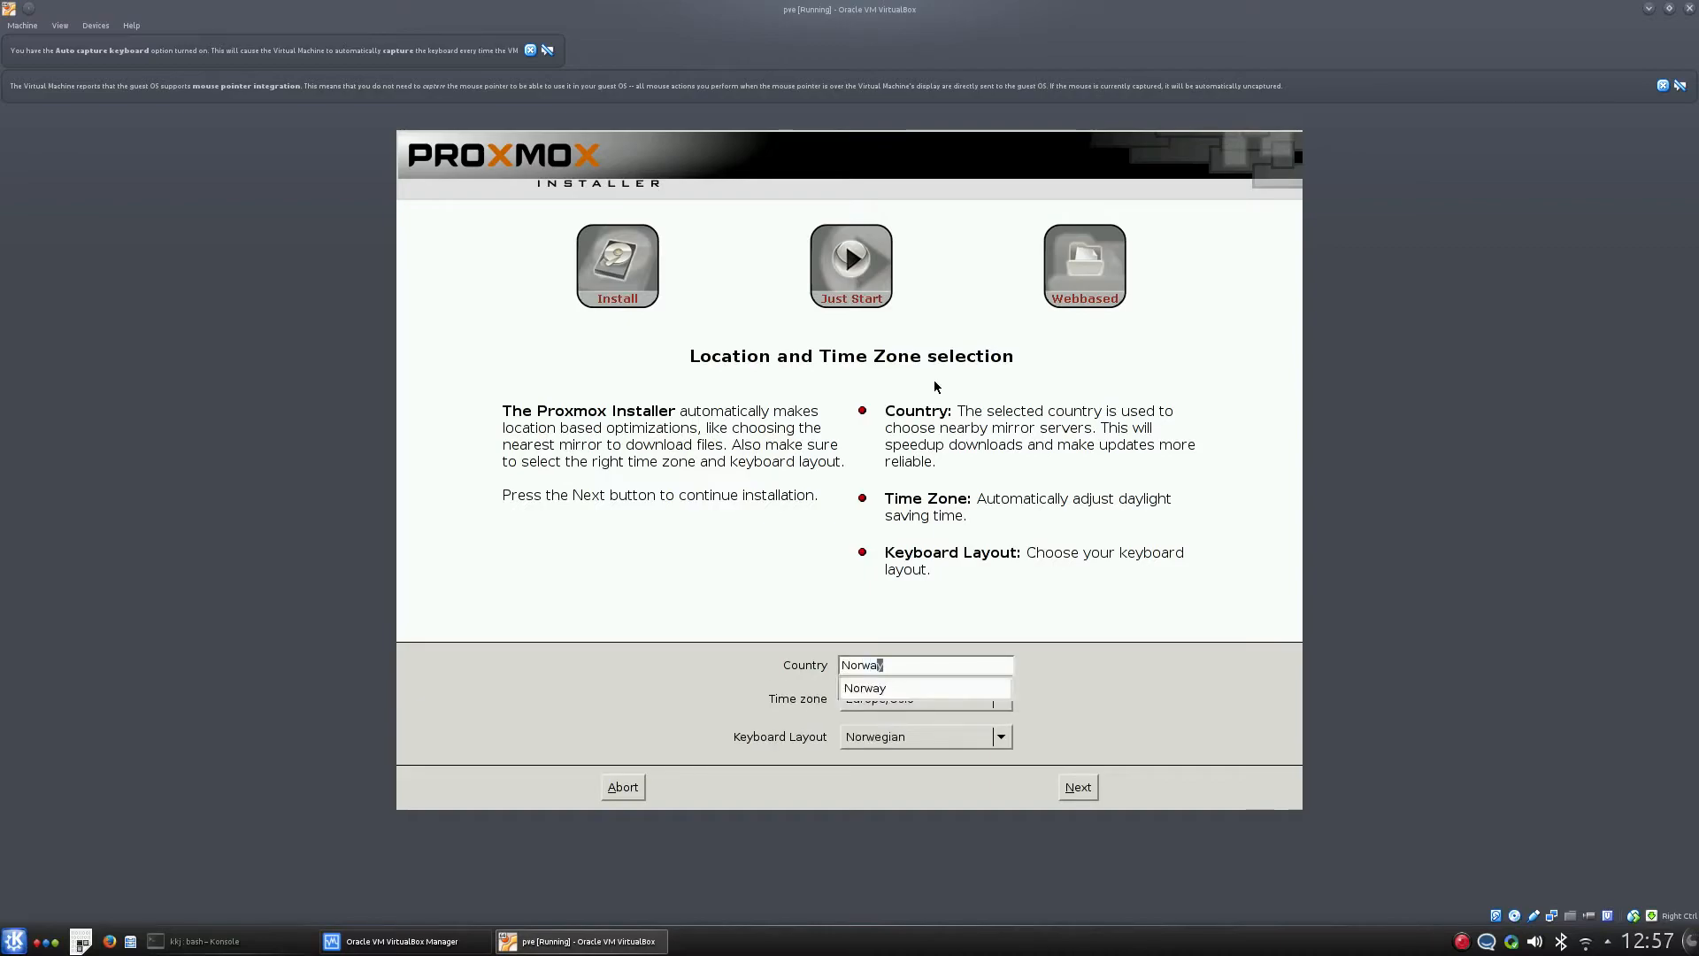
click(894, 696)
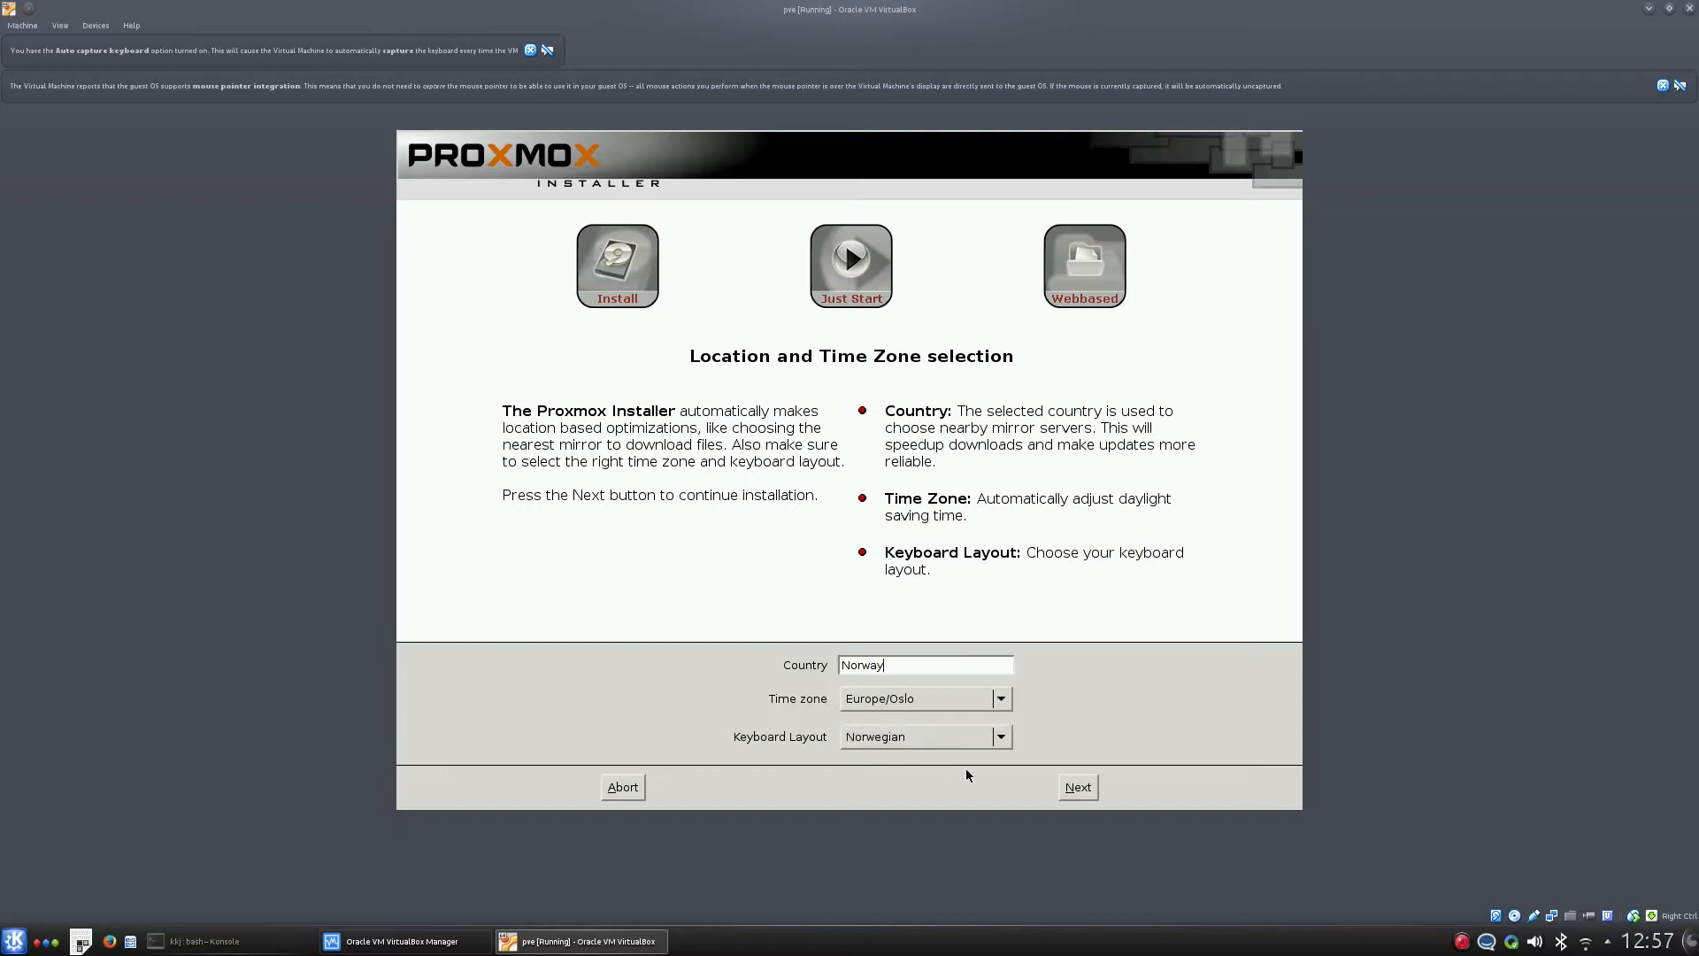
click(1085, 795)
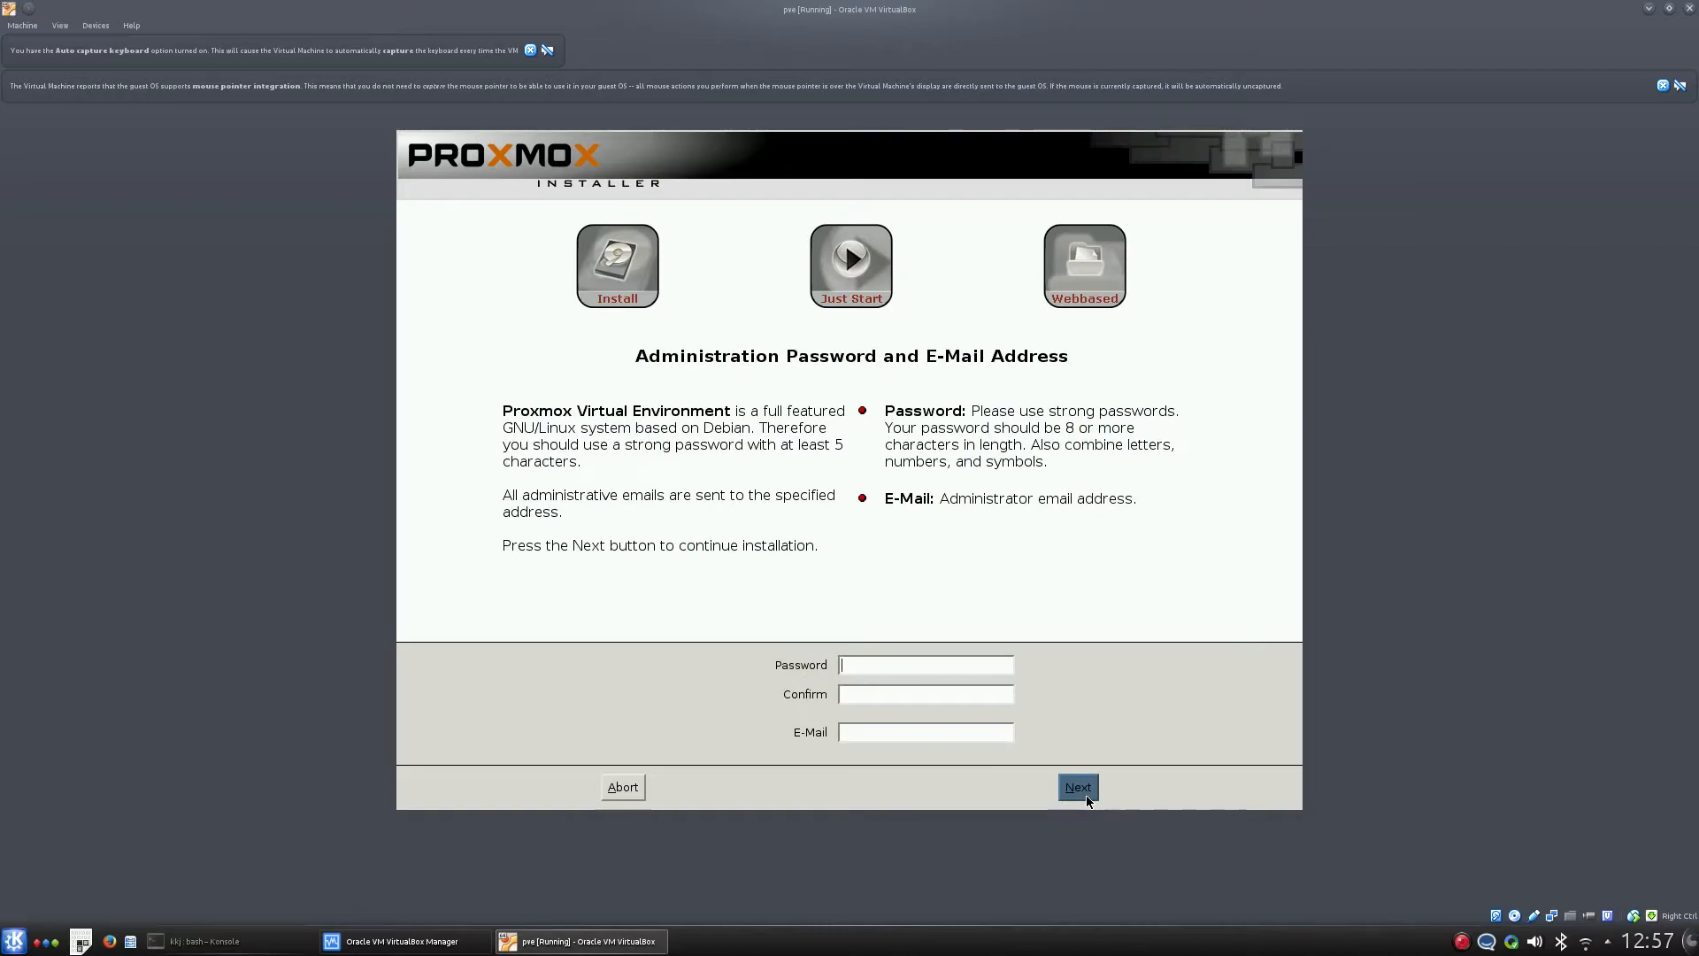
- Enter and confirm the administrator root password
text(proxmox123proxmox123)
key(Tab)
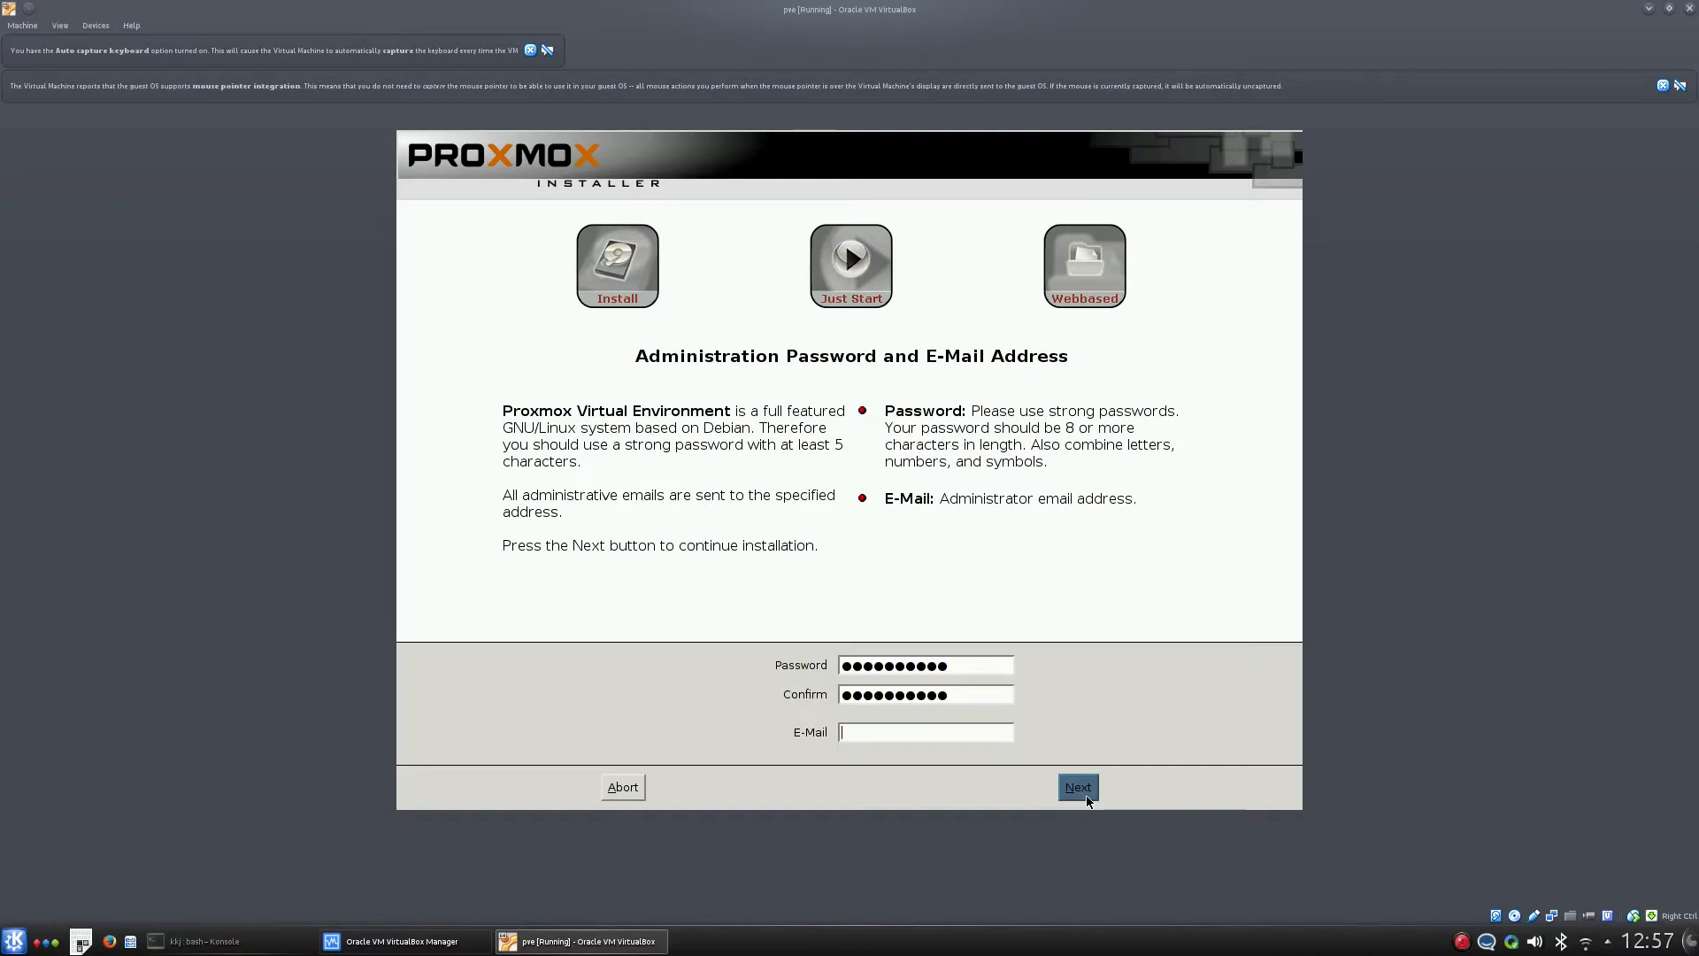
- Fill in the administrator e-mail address and continue to network configuration
click(1086, 796)
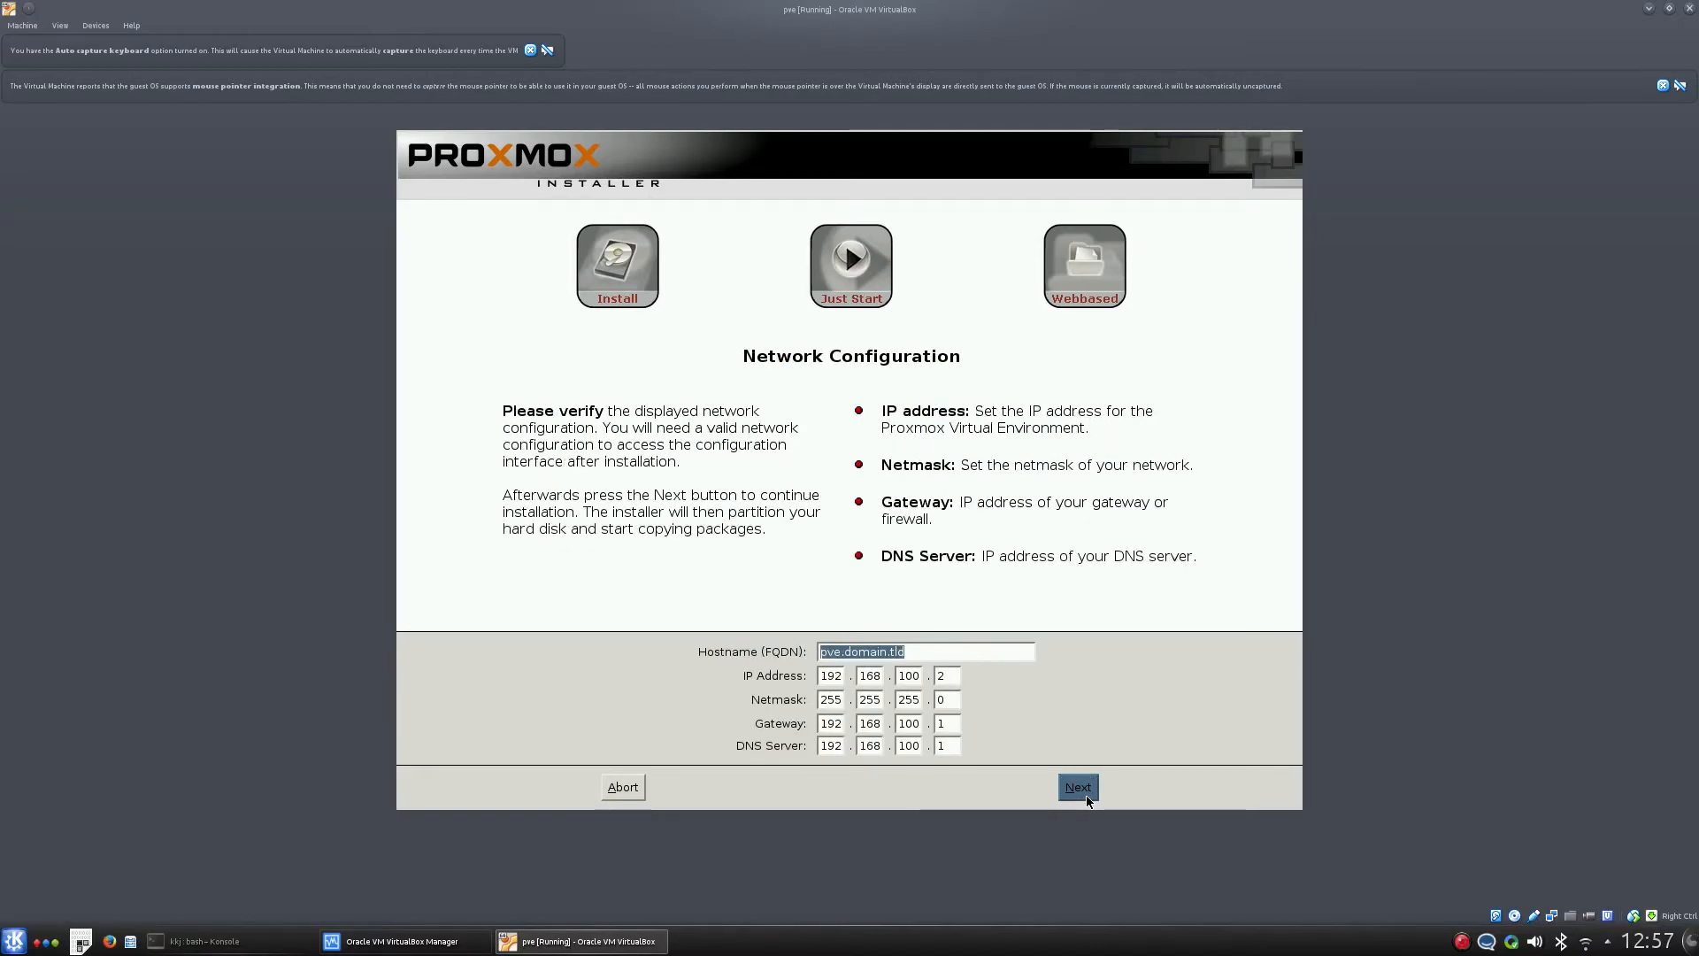
- Set the hostname (FQDN) to pve01.proxmoxtest.no
key(End)
key(shift+Left)
key(shift+Left)
key(shift+Left)
key(shift+Left)
key(shift+Left)
key(shift+Left)
key(shift+Left)
key(shift+Left)
key(shift+Left)
key(shift+Left)
text(proxmoxtest.no)
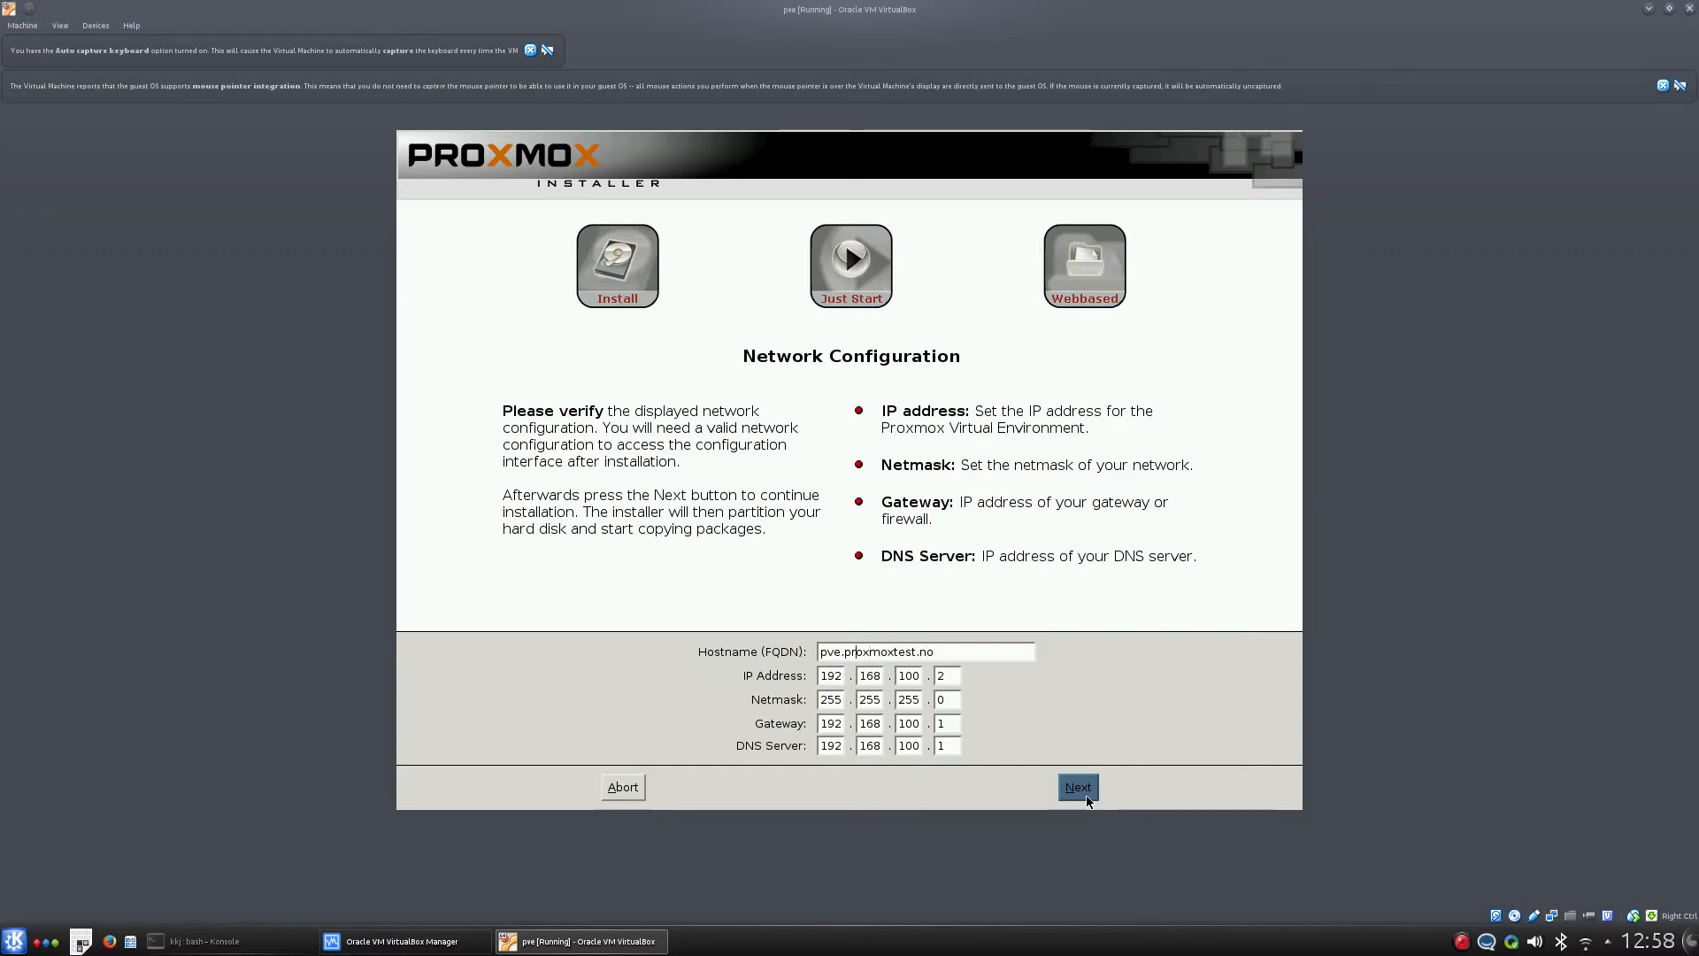
text(01)
- Set the IP address to 192.168.3.55
double_click(910, 680)
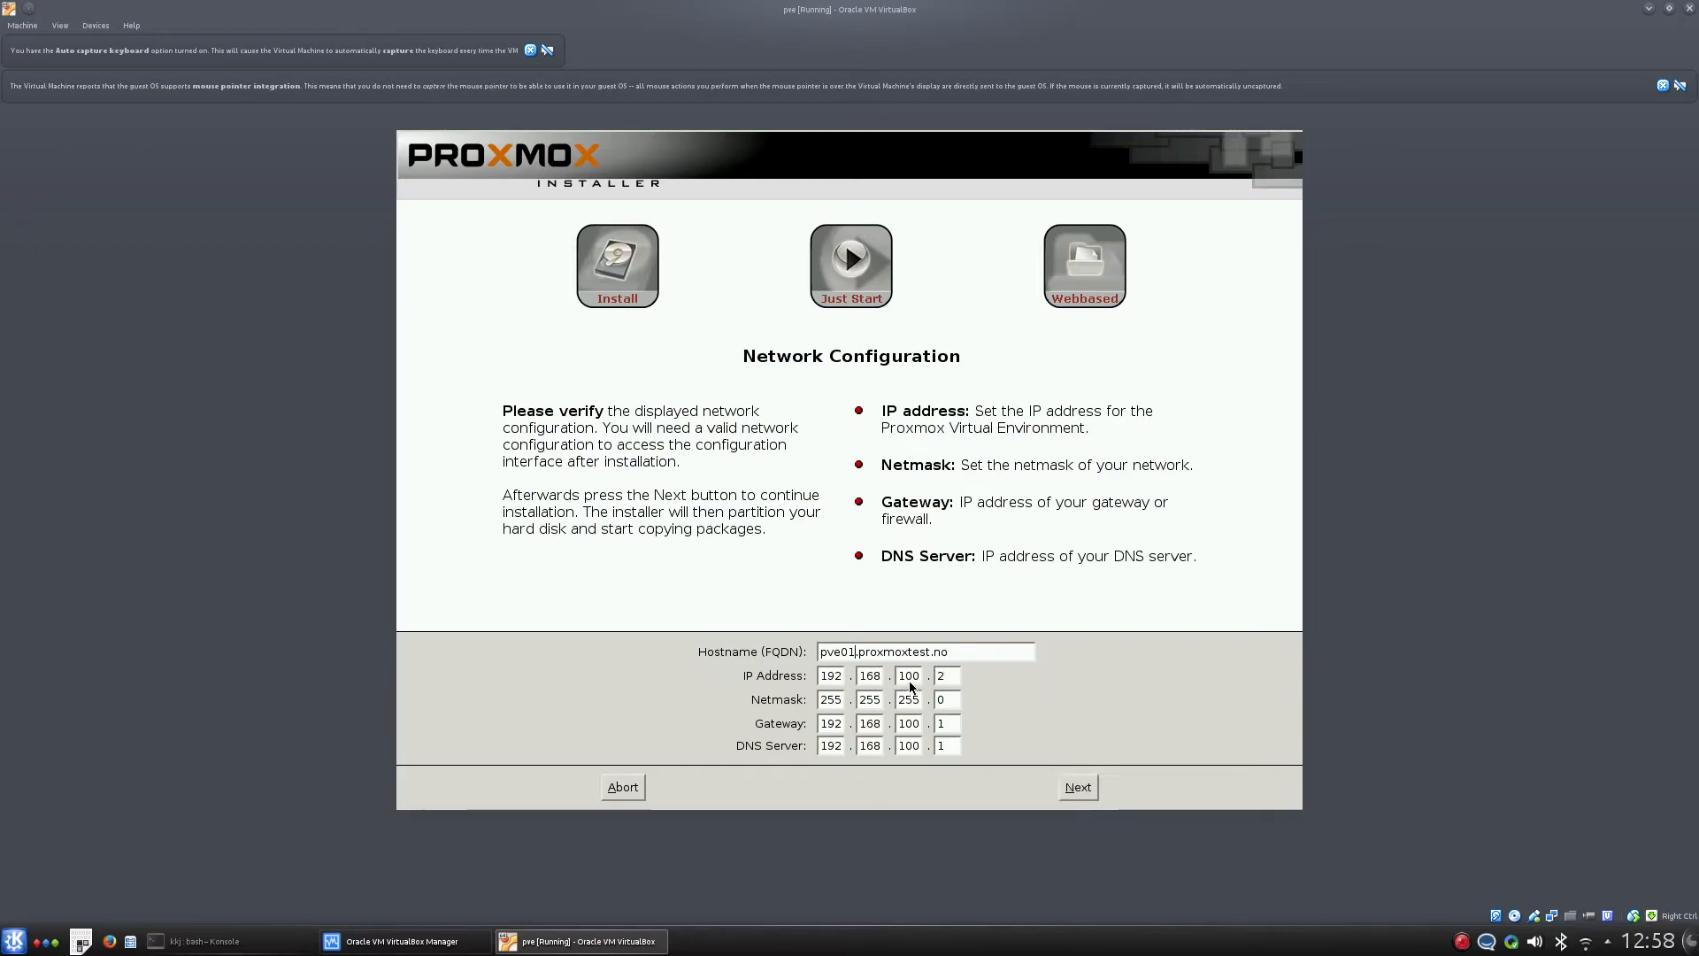
text(3.)
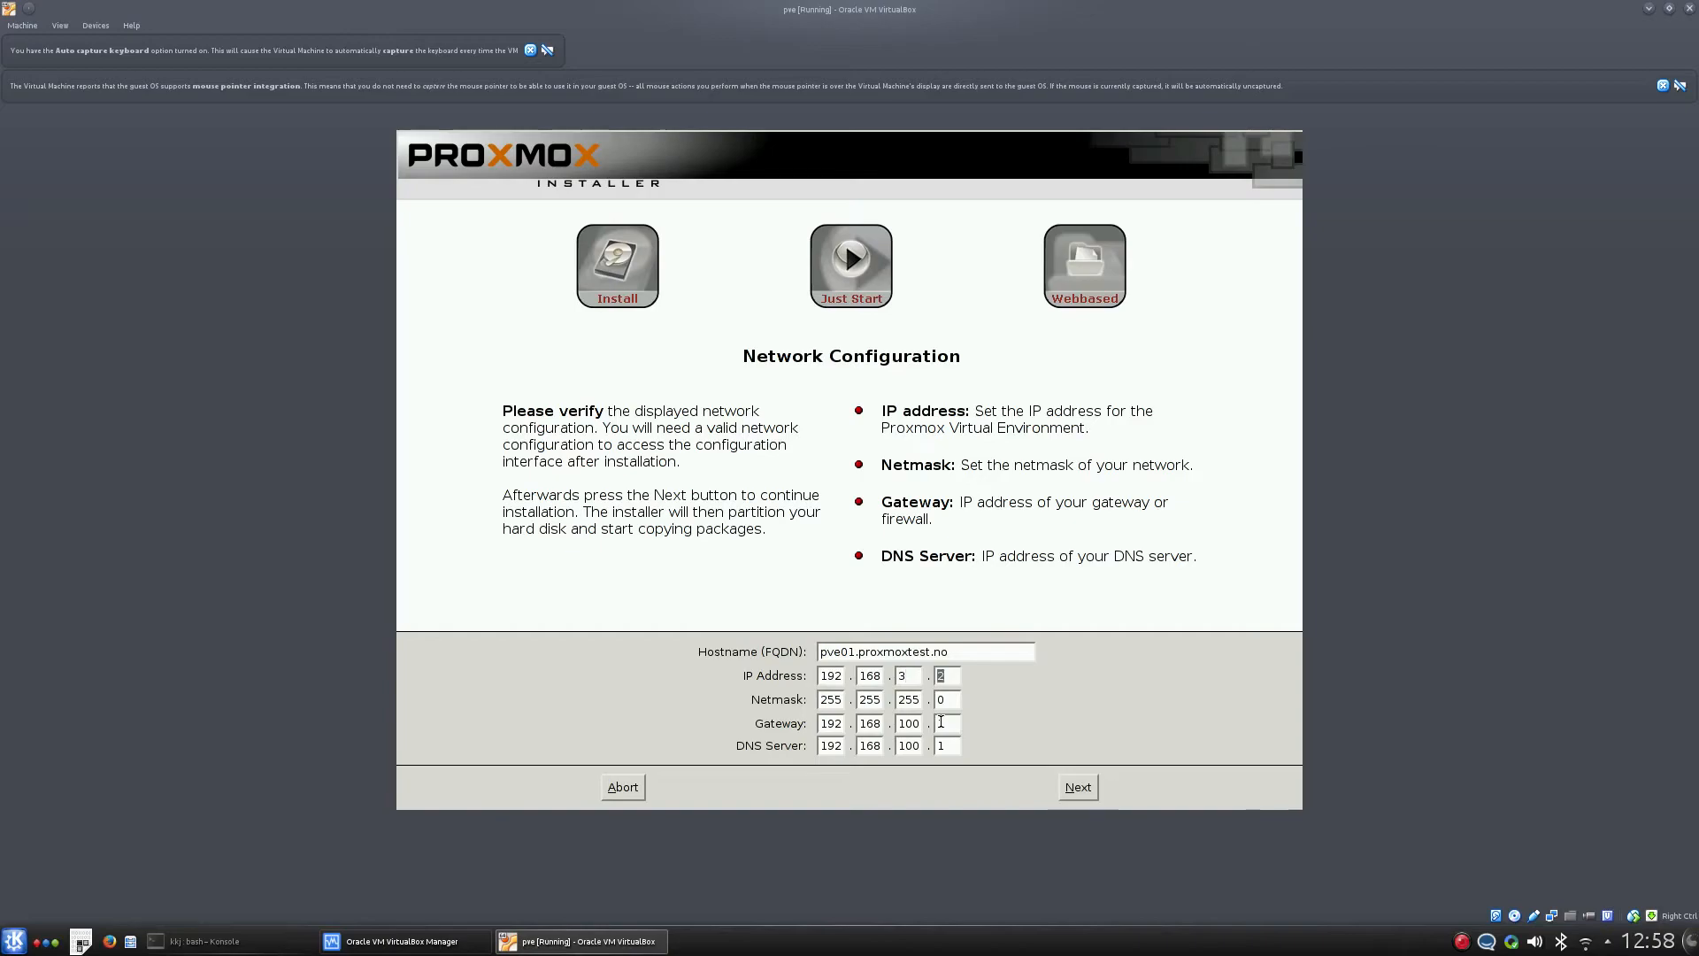
text(55)
- Change the gateway and DNS server to 192.168.3.1 and start the installation
key(Tab)
key(Tab)
key(Tab)
key(Tab)
key(Tab)
key(Tab)
key(Tab)
key(Tab)
key(Tab)
key(Tab)
key(shift+Tab)
key(shift+Tab)
key(shift+Tab)
text(3)
key(Tab)
key(Tab)
key(Tab)
key(Tab)
text(3)
key(Tab)
key(Tab)
click(1079, 787)
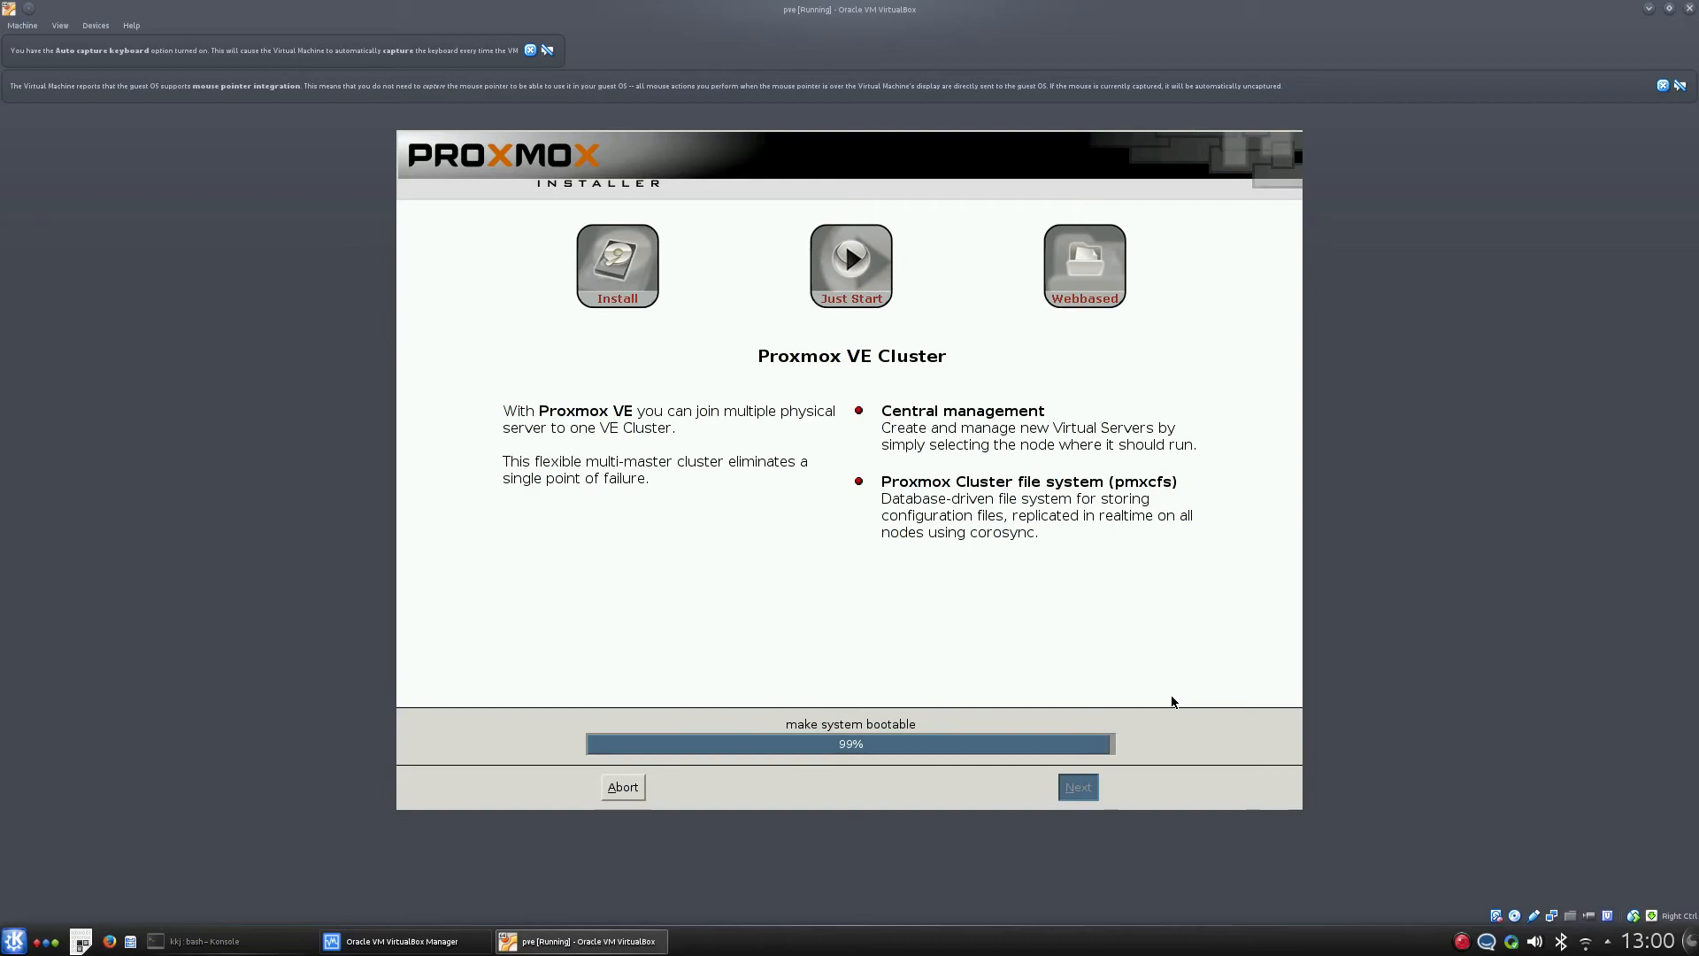
- Reboot after installation, force-eject the installer ISO from the virtual optical drive, and boot the installed system
click(1069, 791)
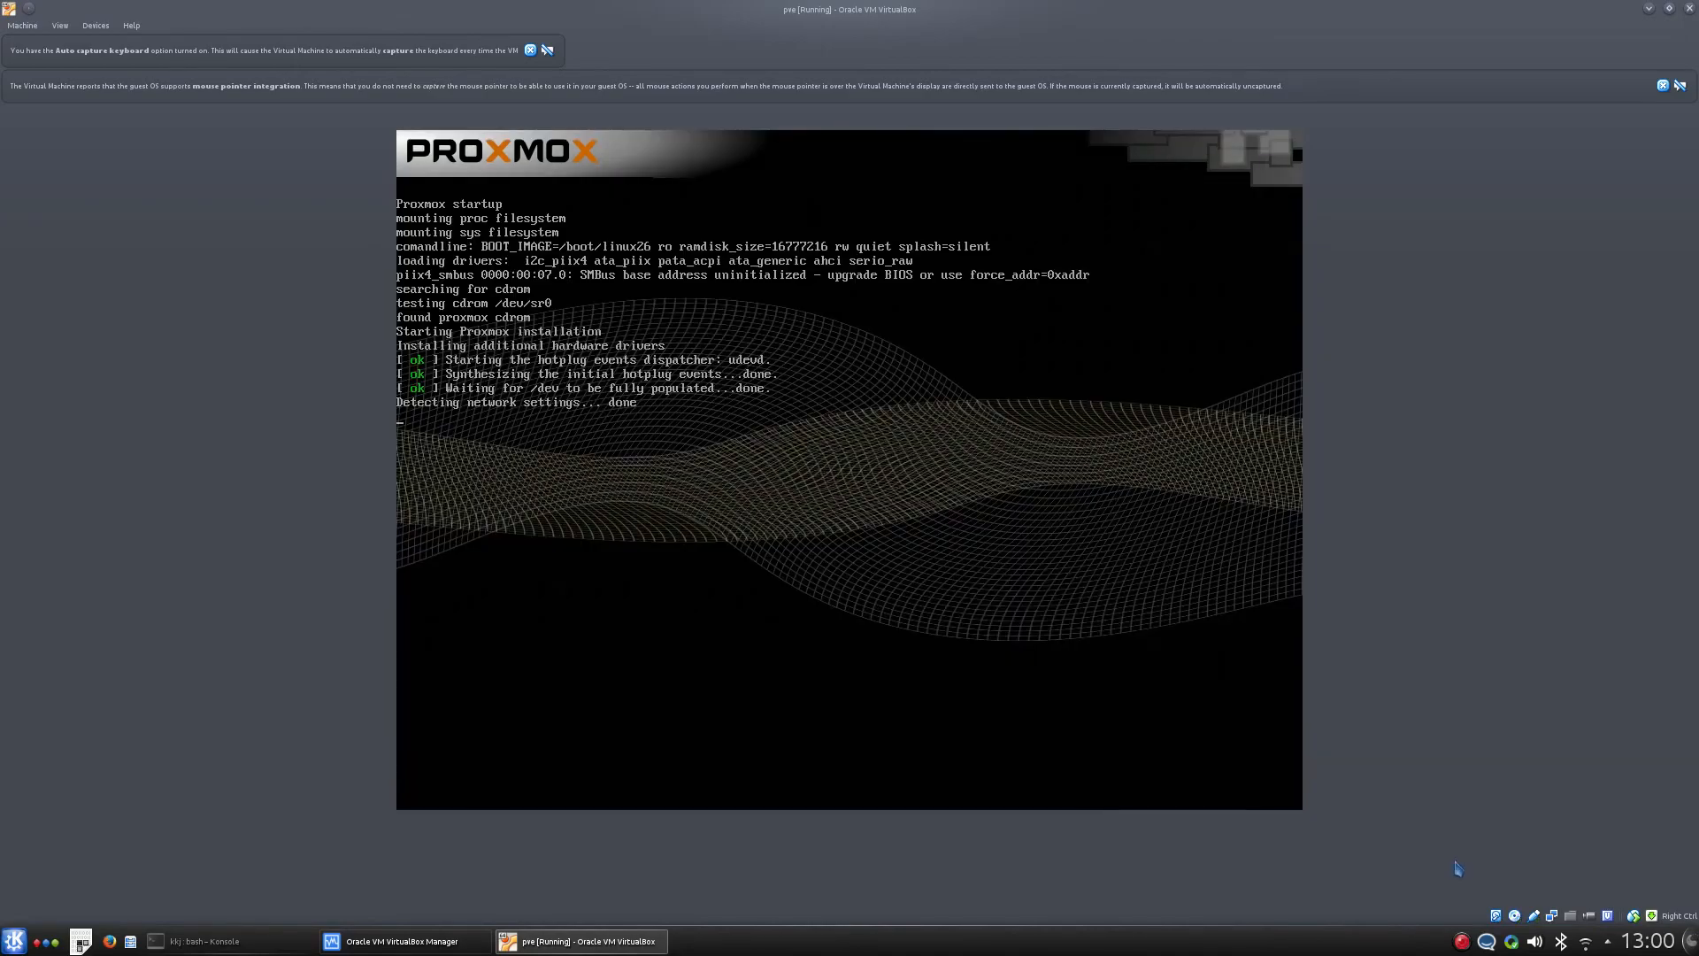
click(1516, 915)
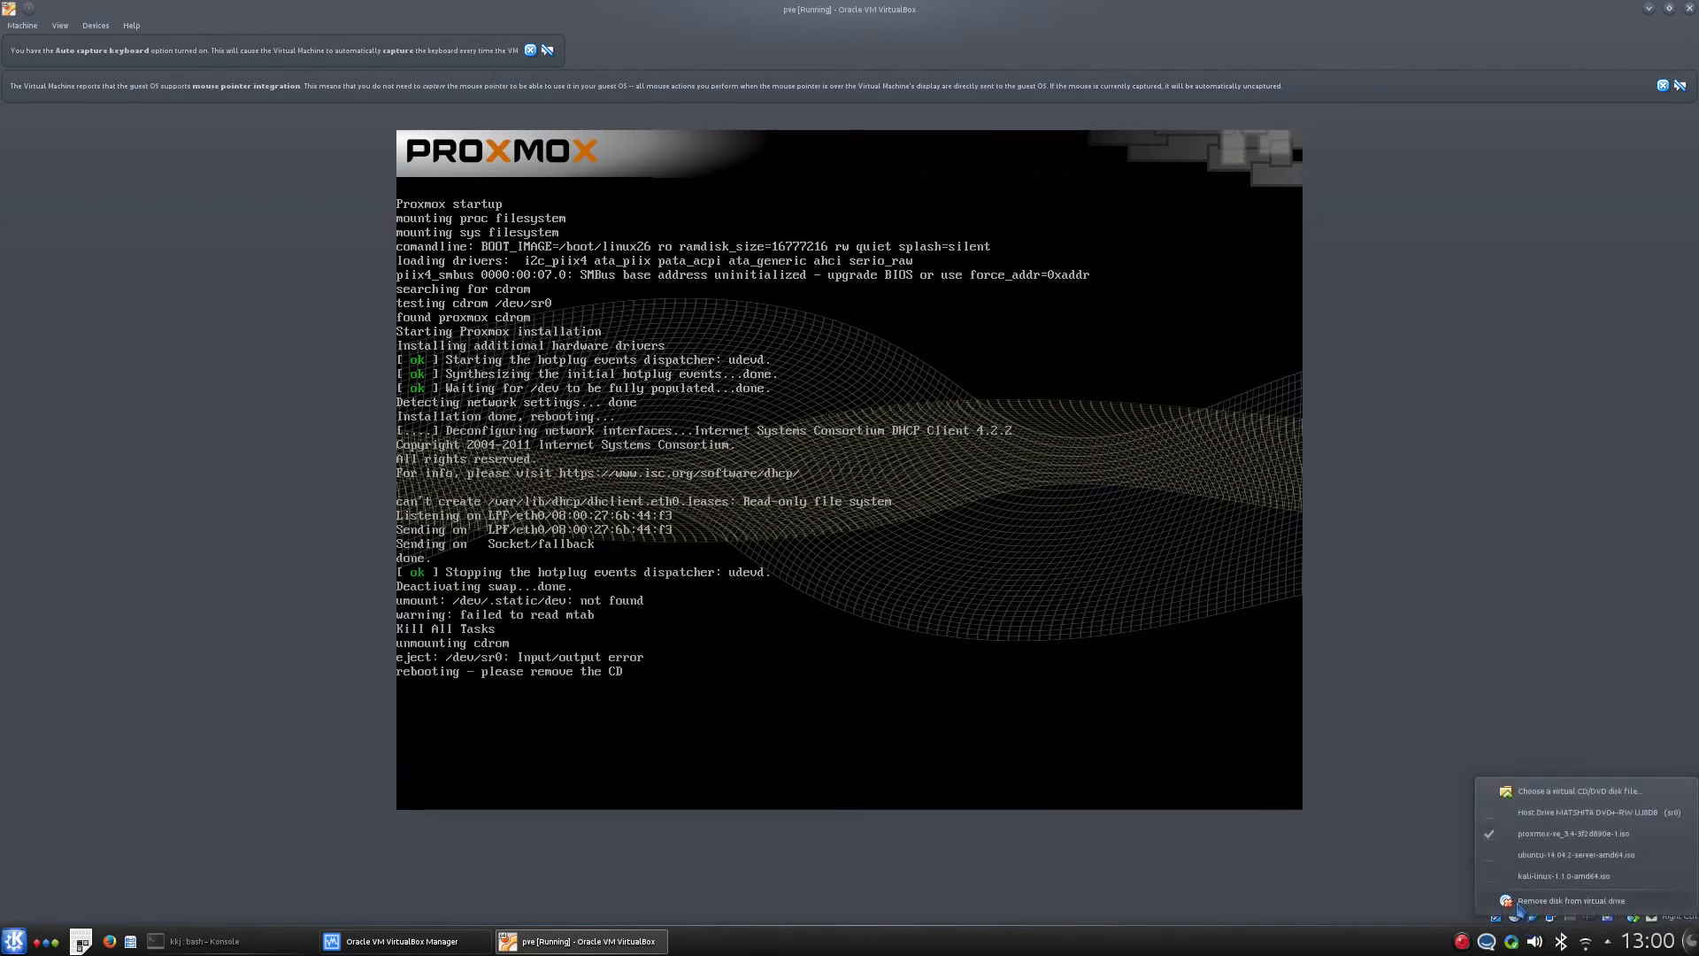
click(1519, 901)
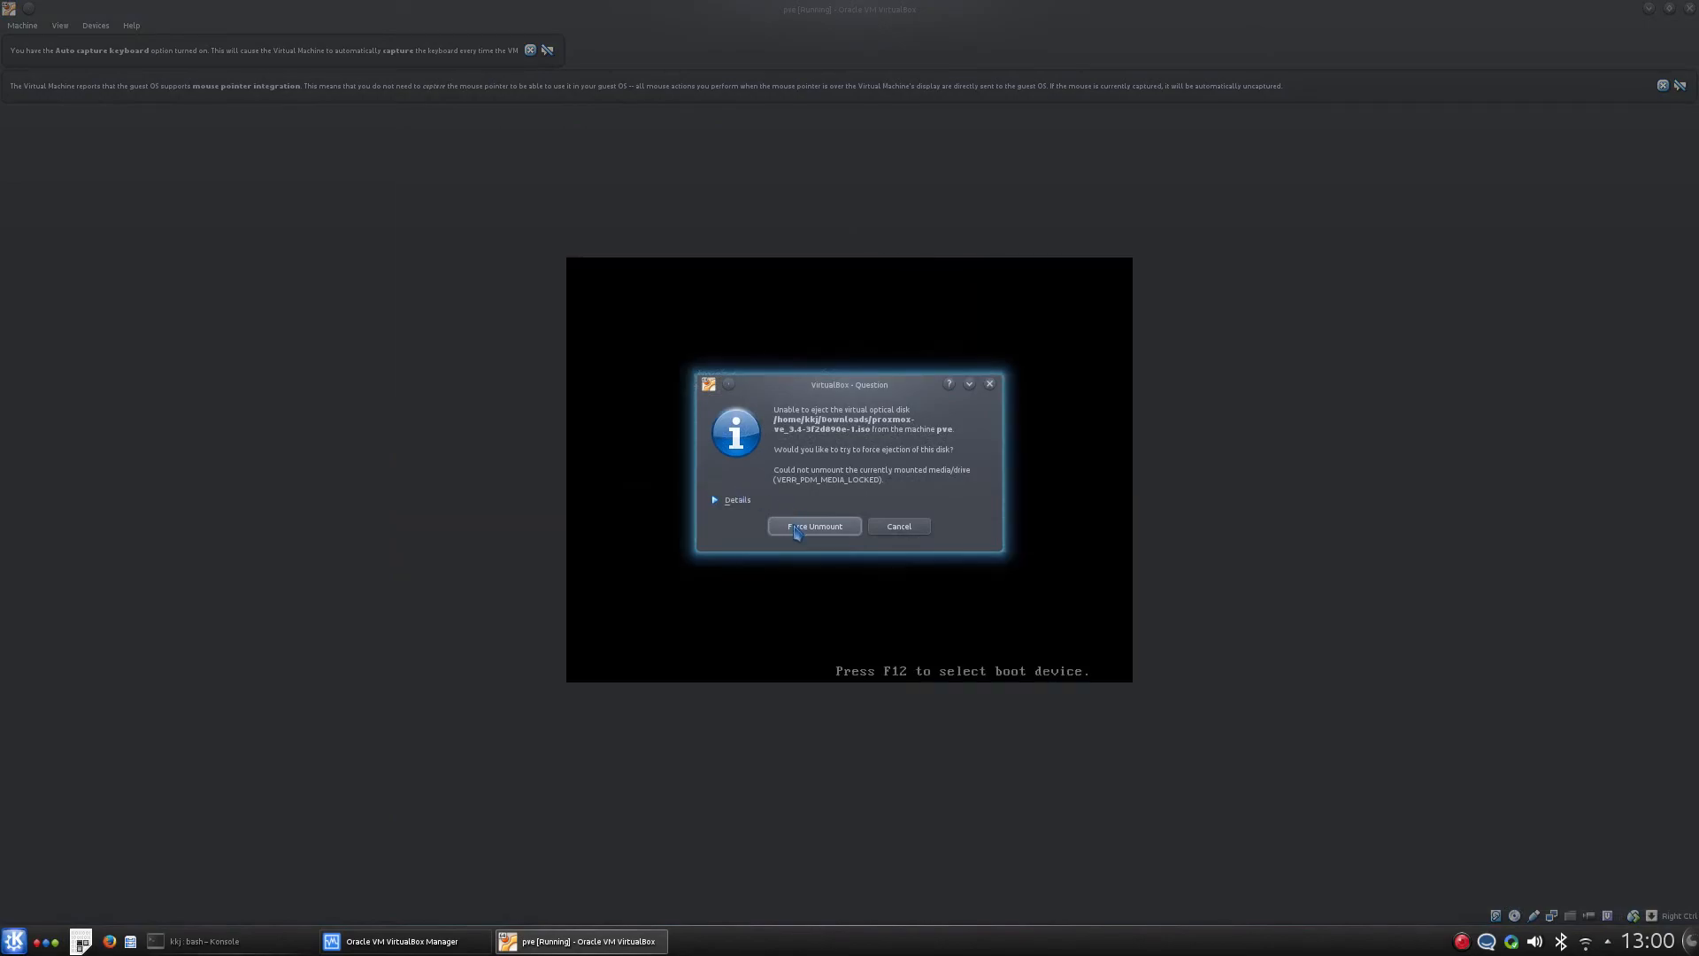
click(814, 526)
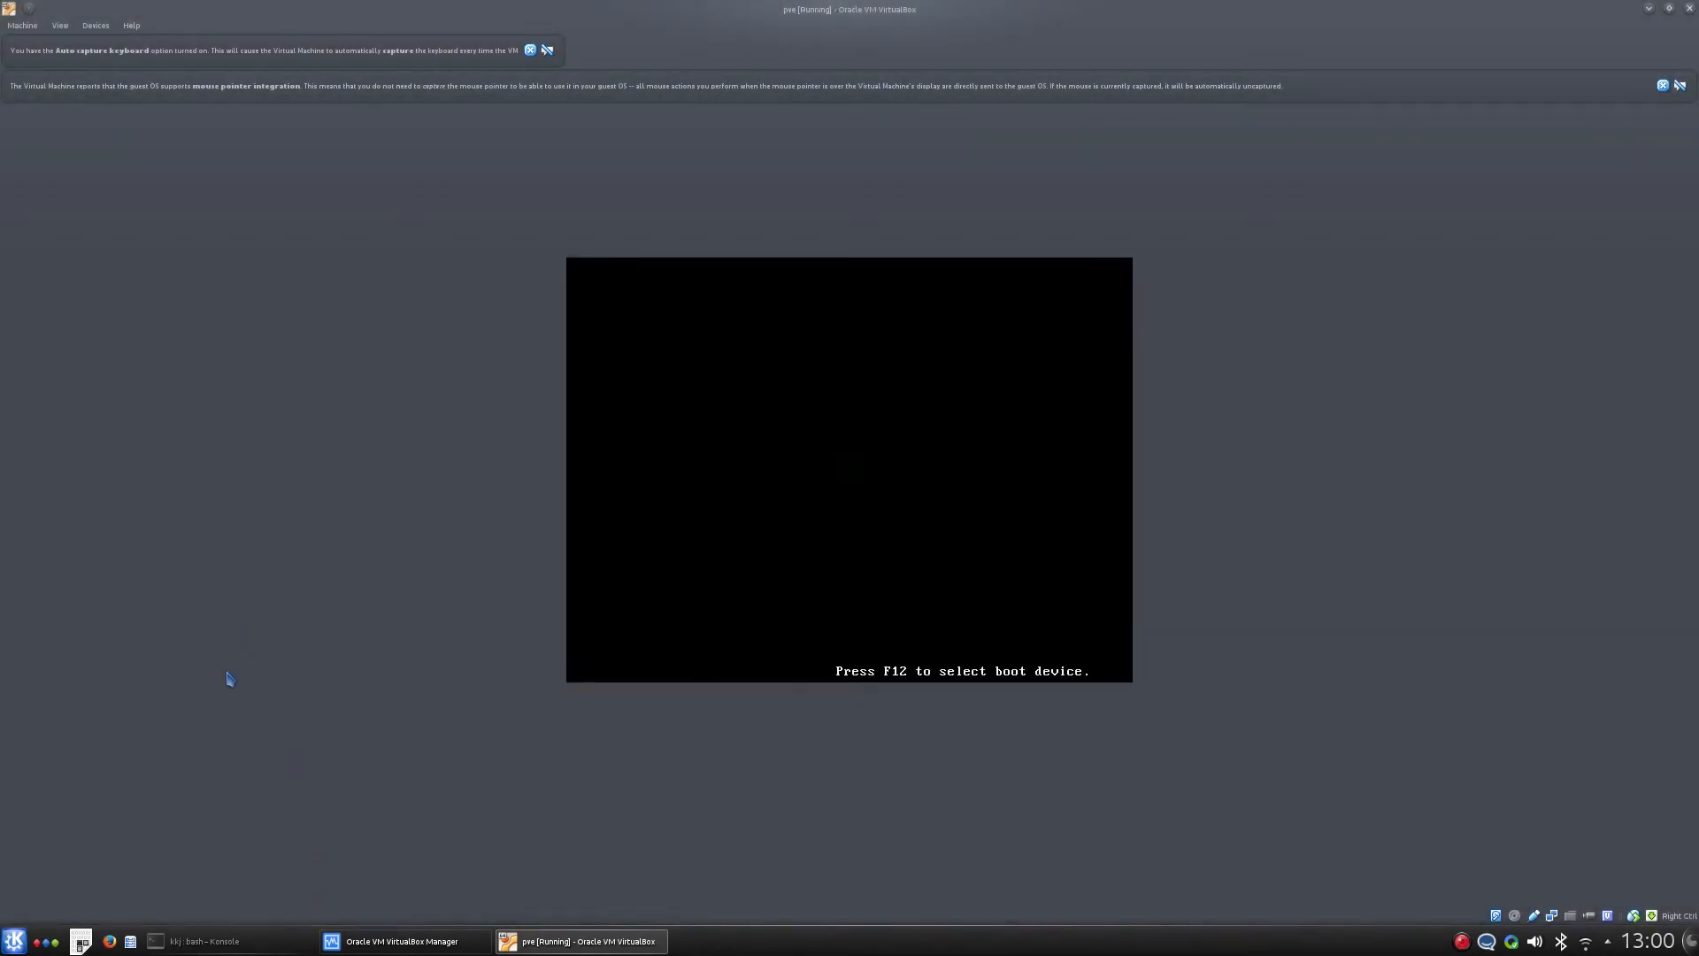
key(Return)
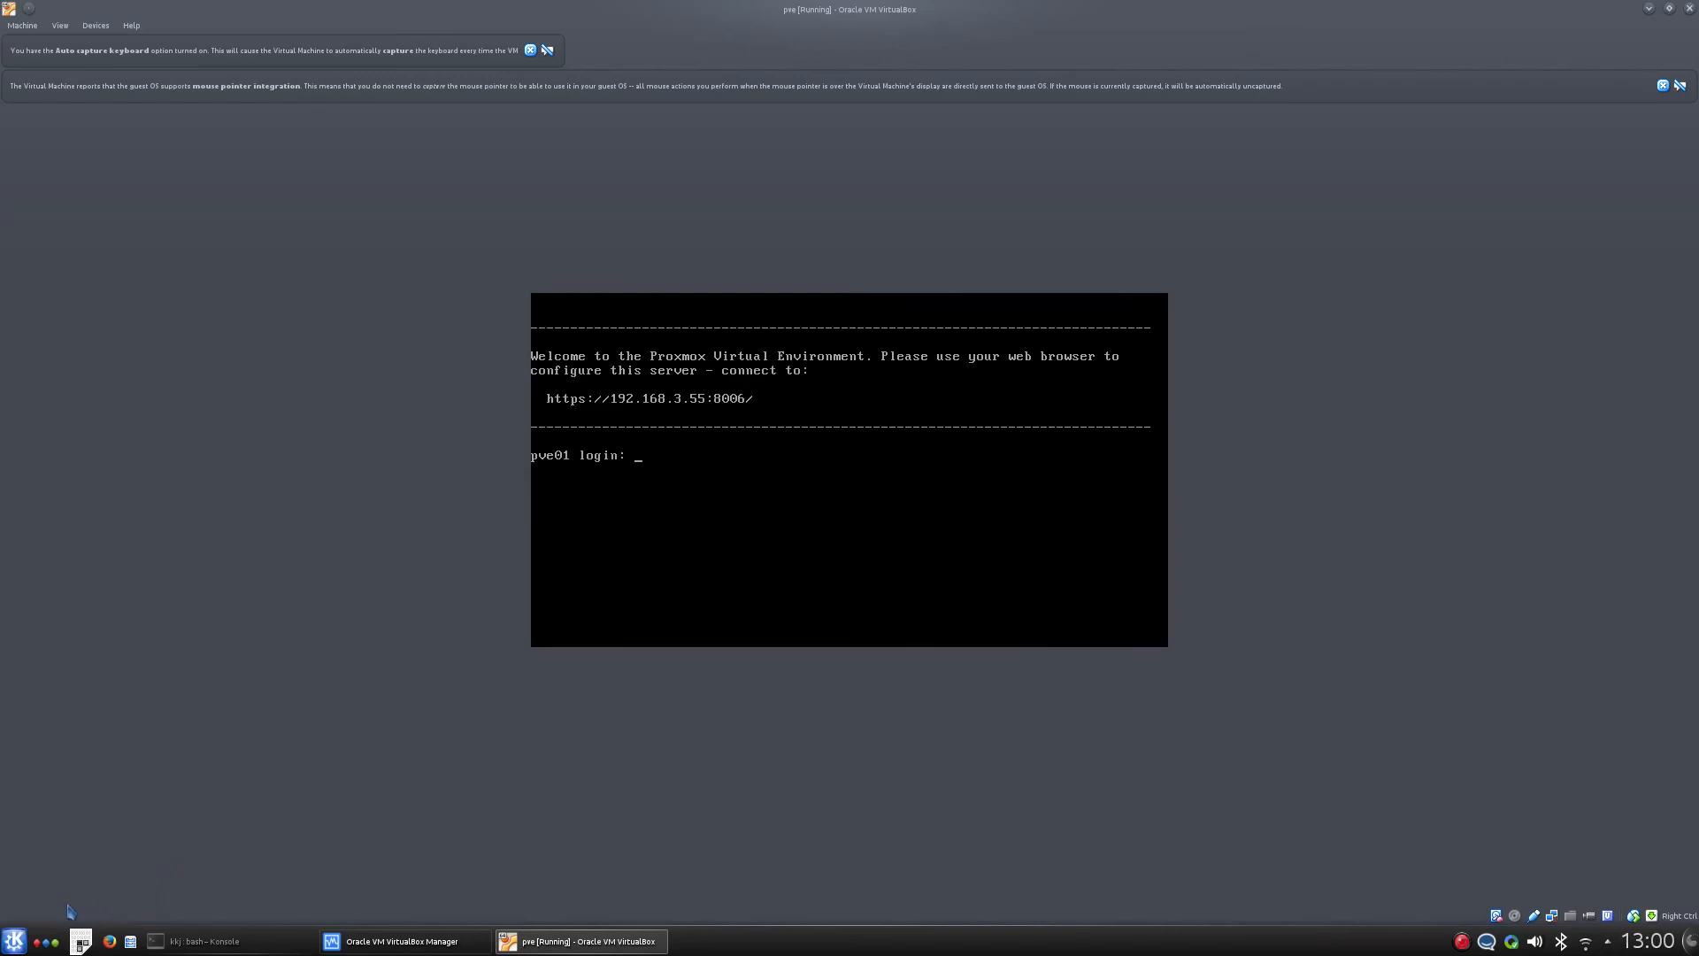
- Switch to Google Chrome by launching it from the desktop application menu
click(15, 940)
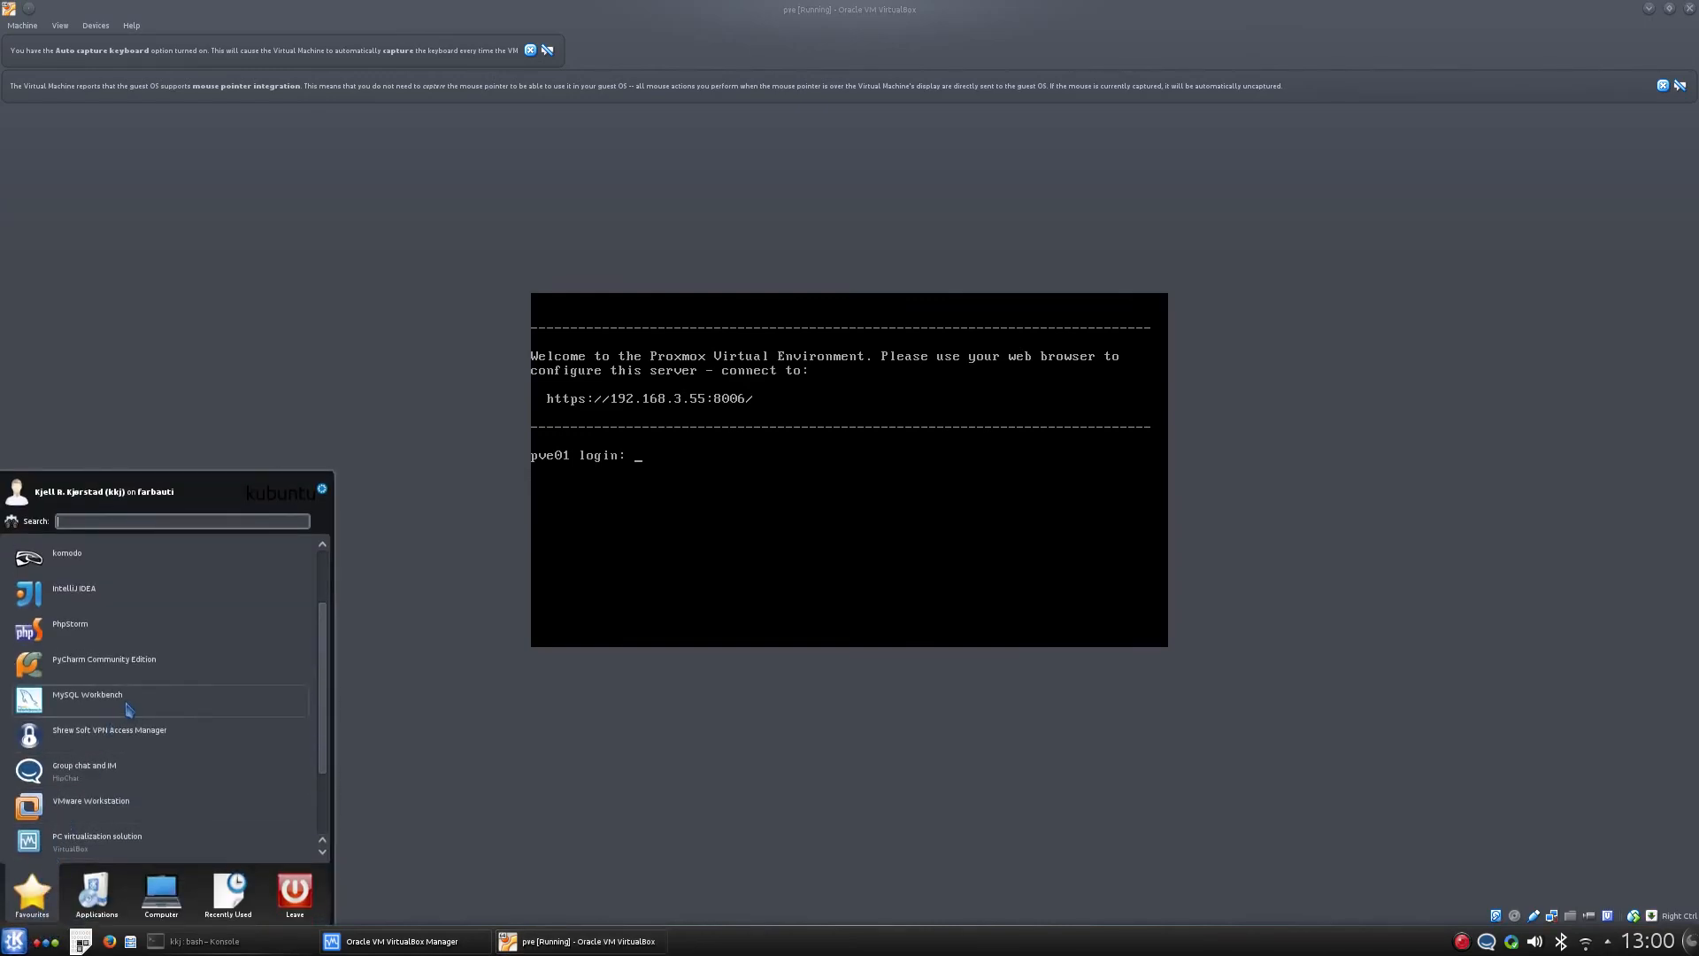
scroll(131, 708, down, 2)
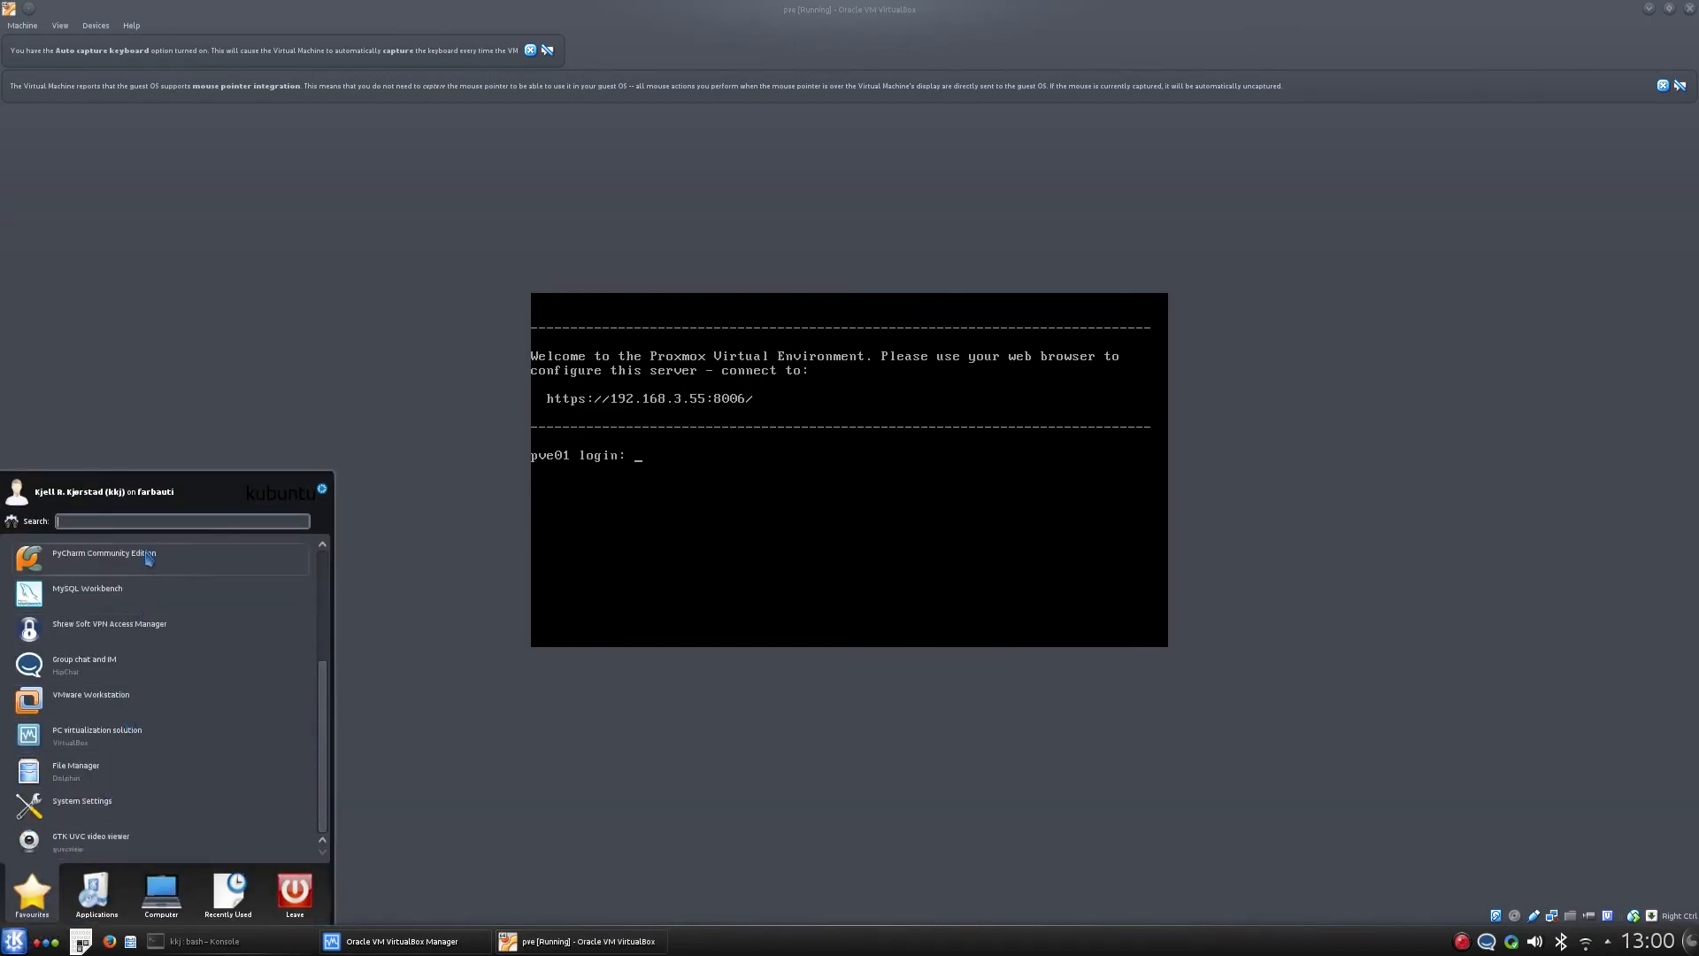
scroll(148, 559, up, 2)
click(124, 607)
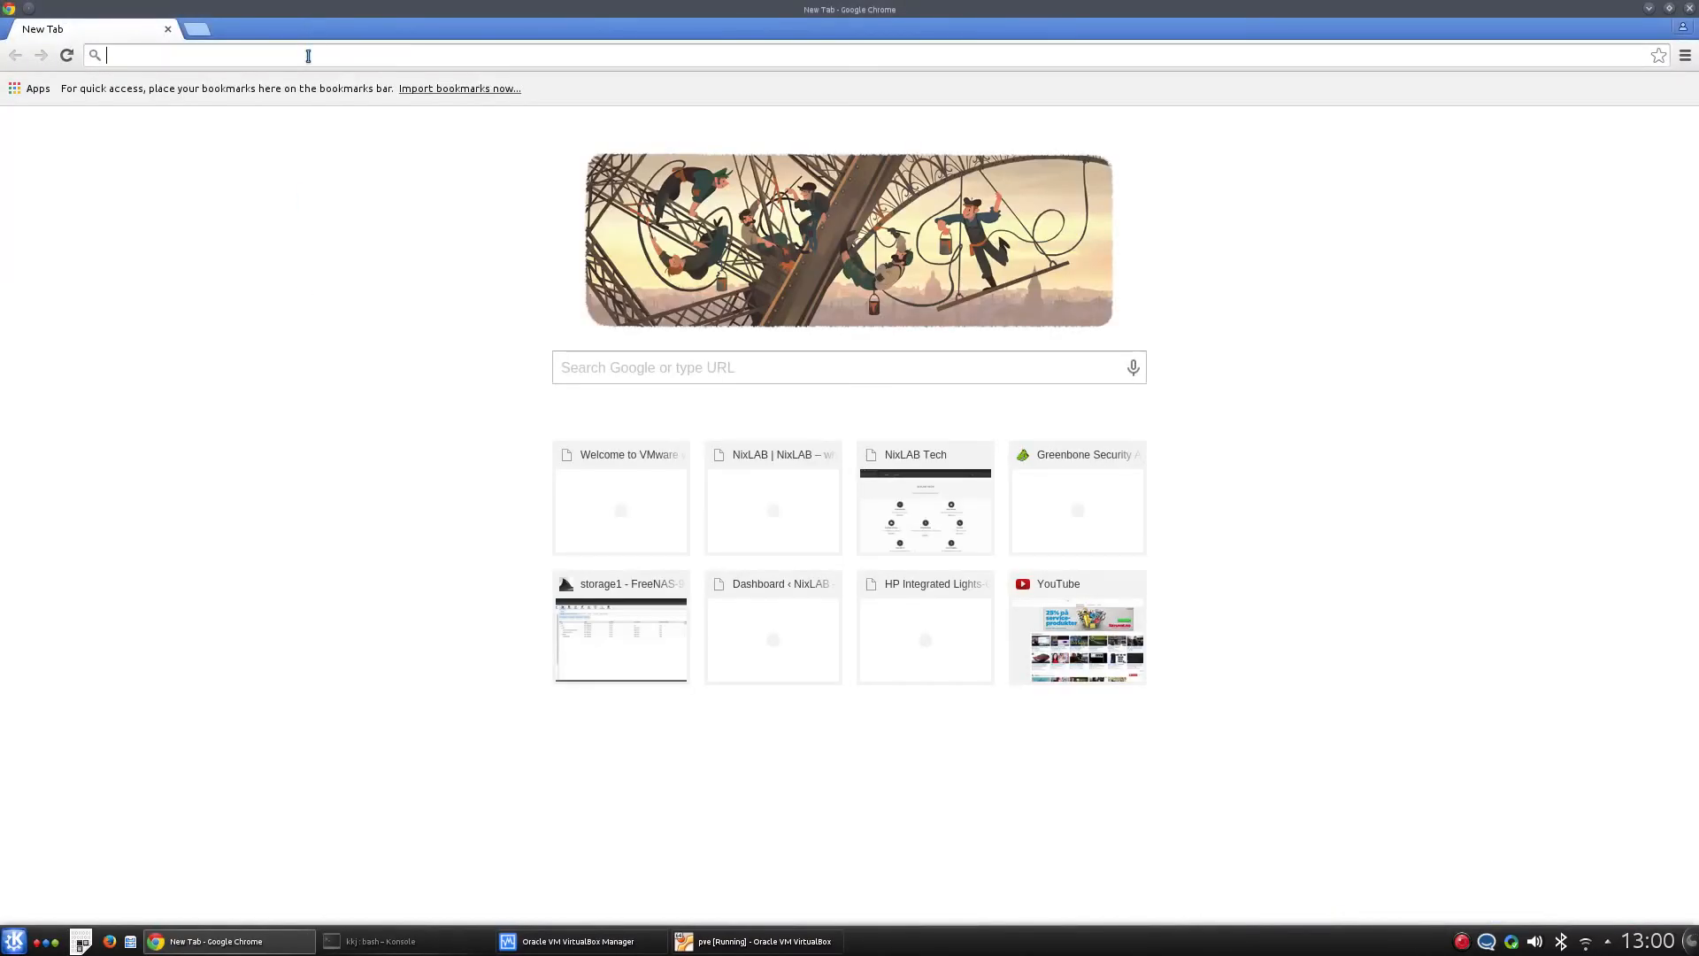
text(https:)
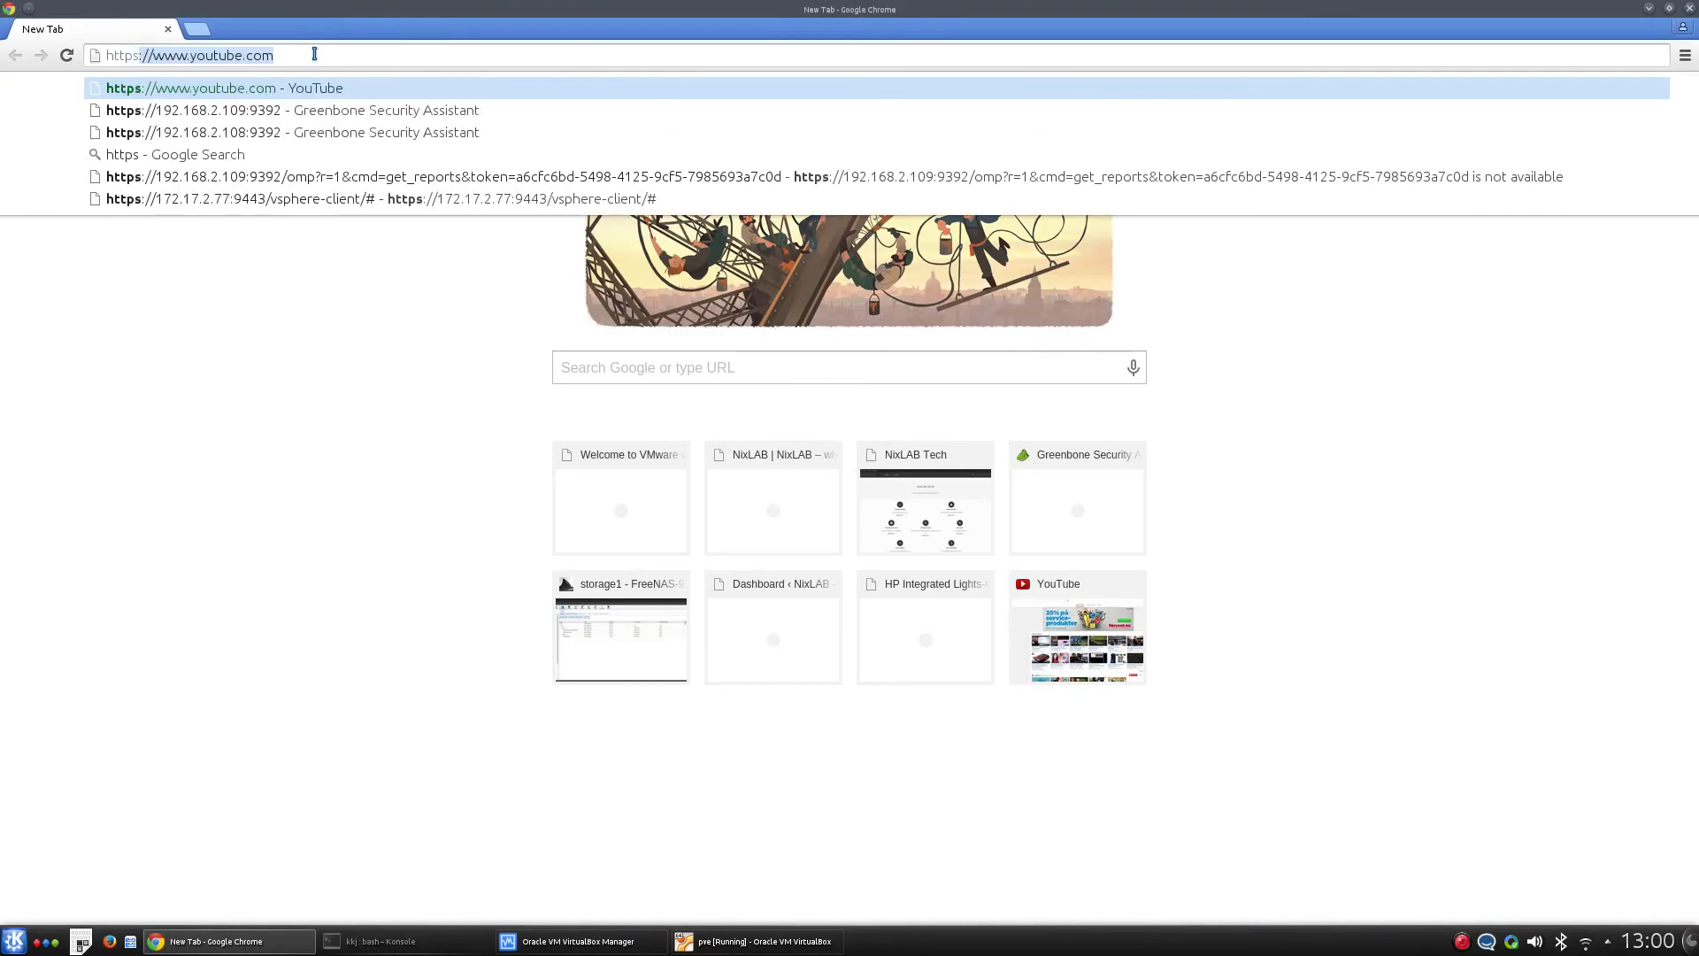
text(//)
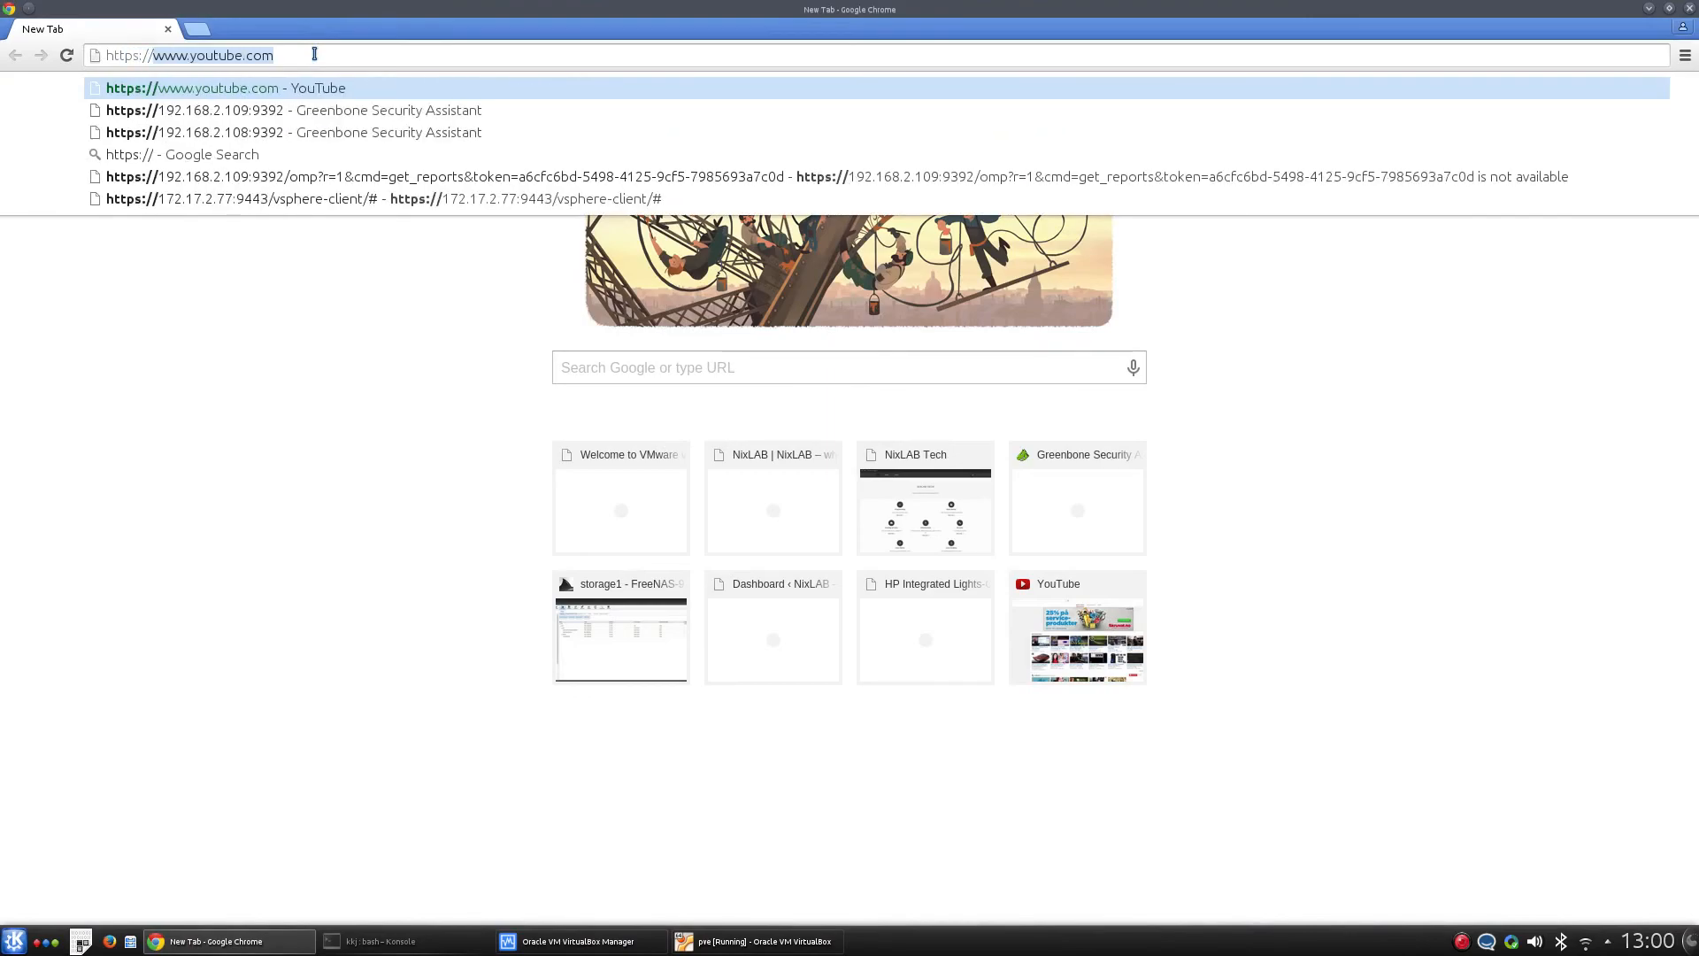
text(192.168.3.)
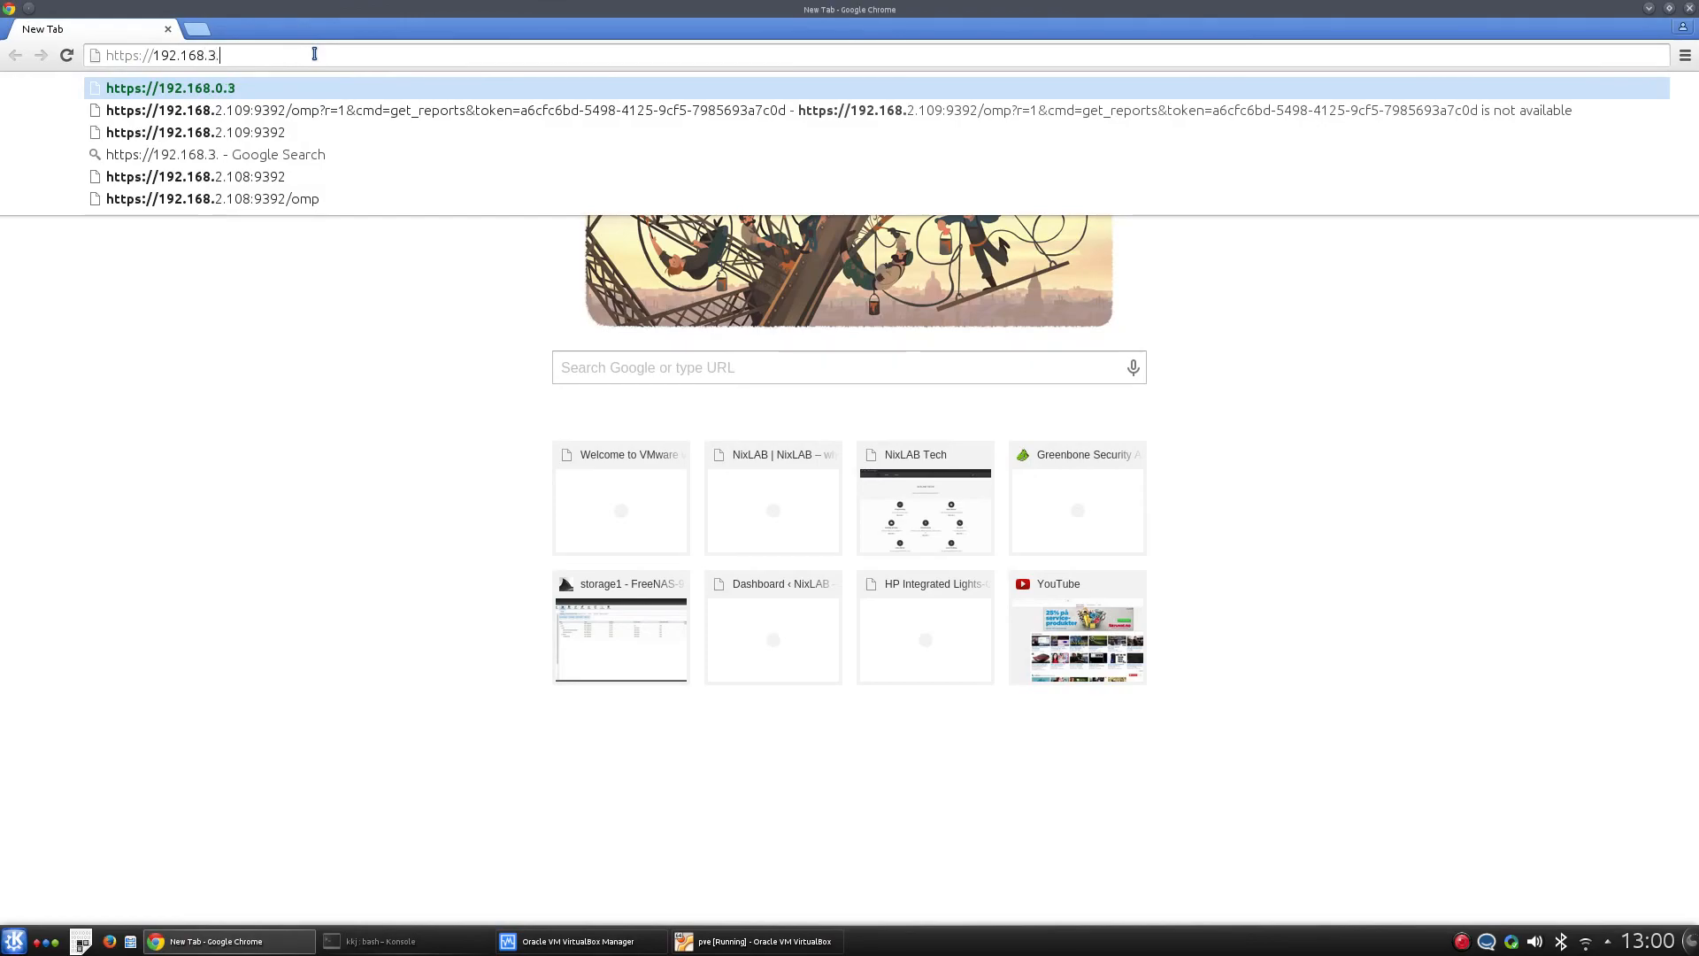
text(55:8006)
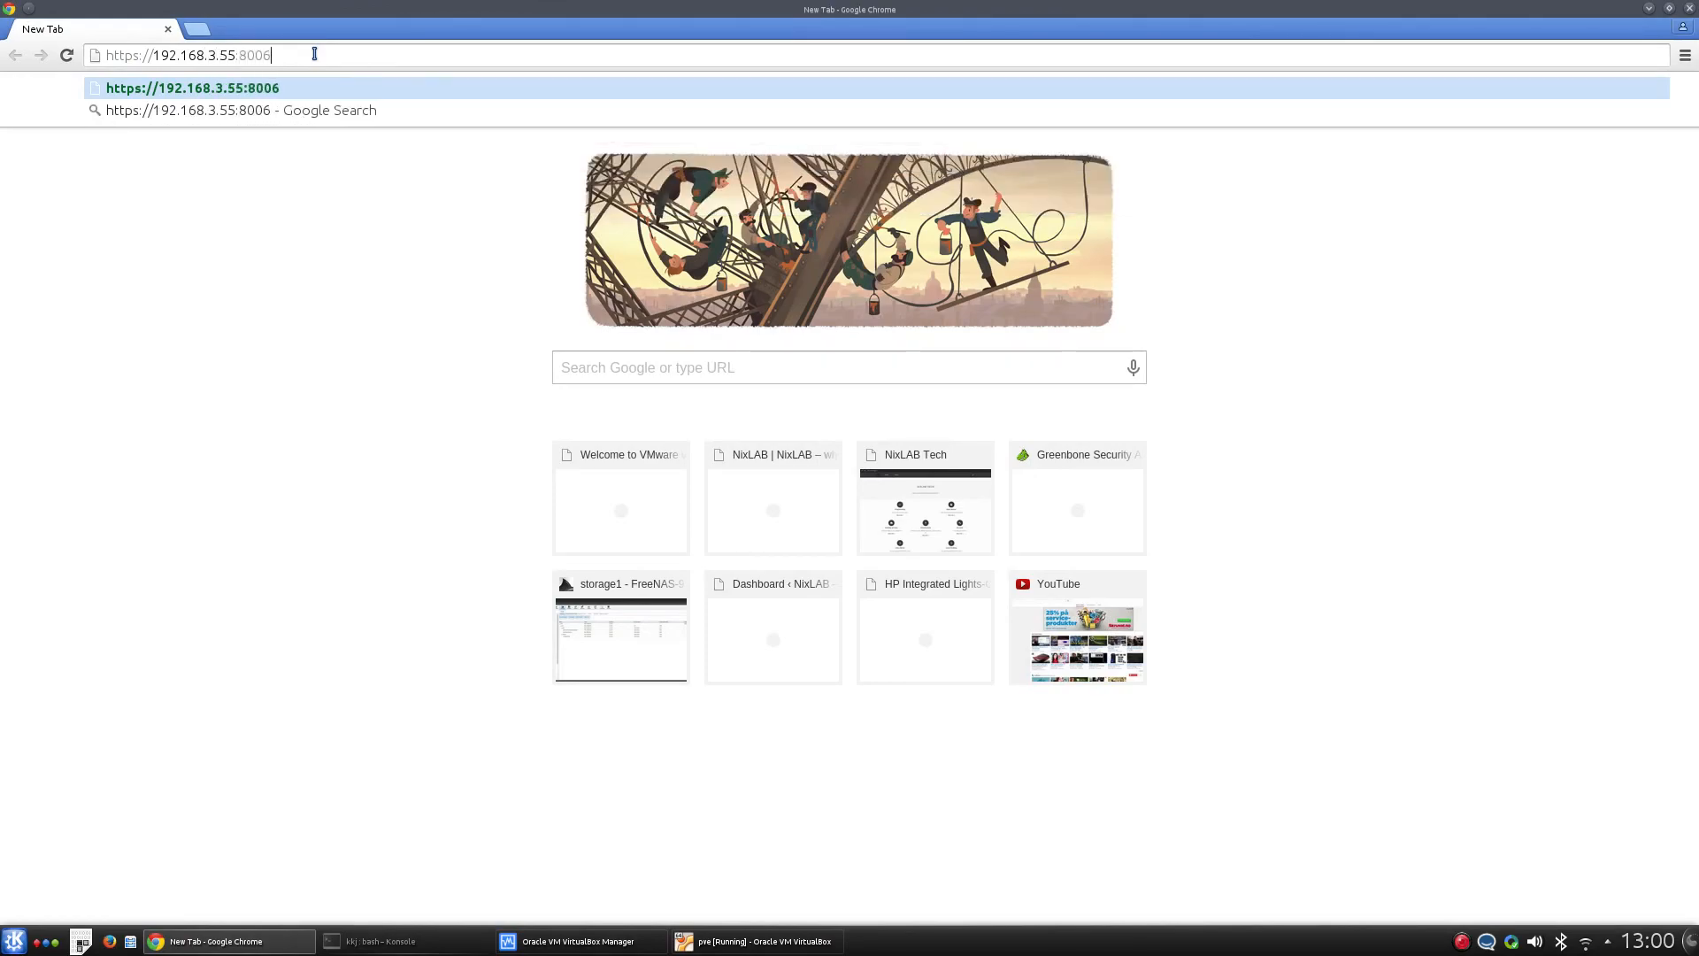
key(Return)
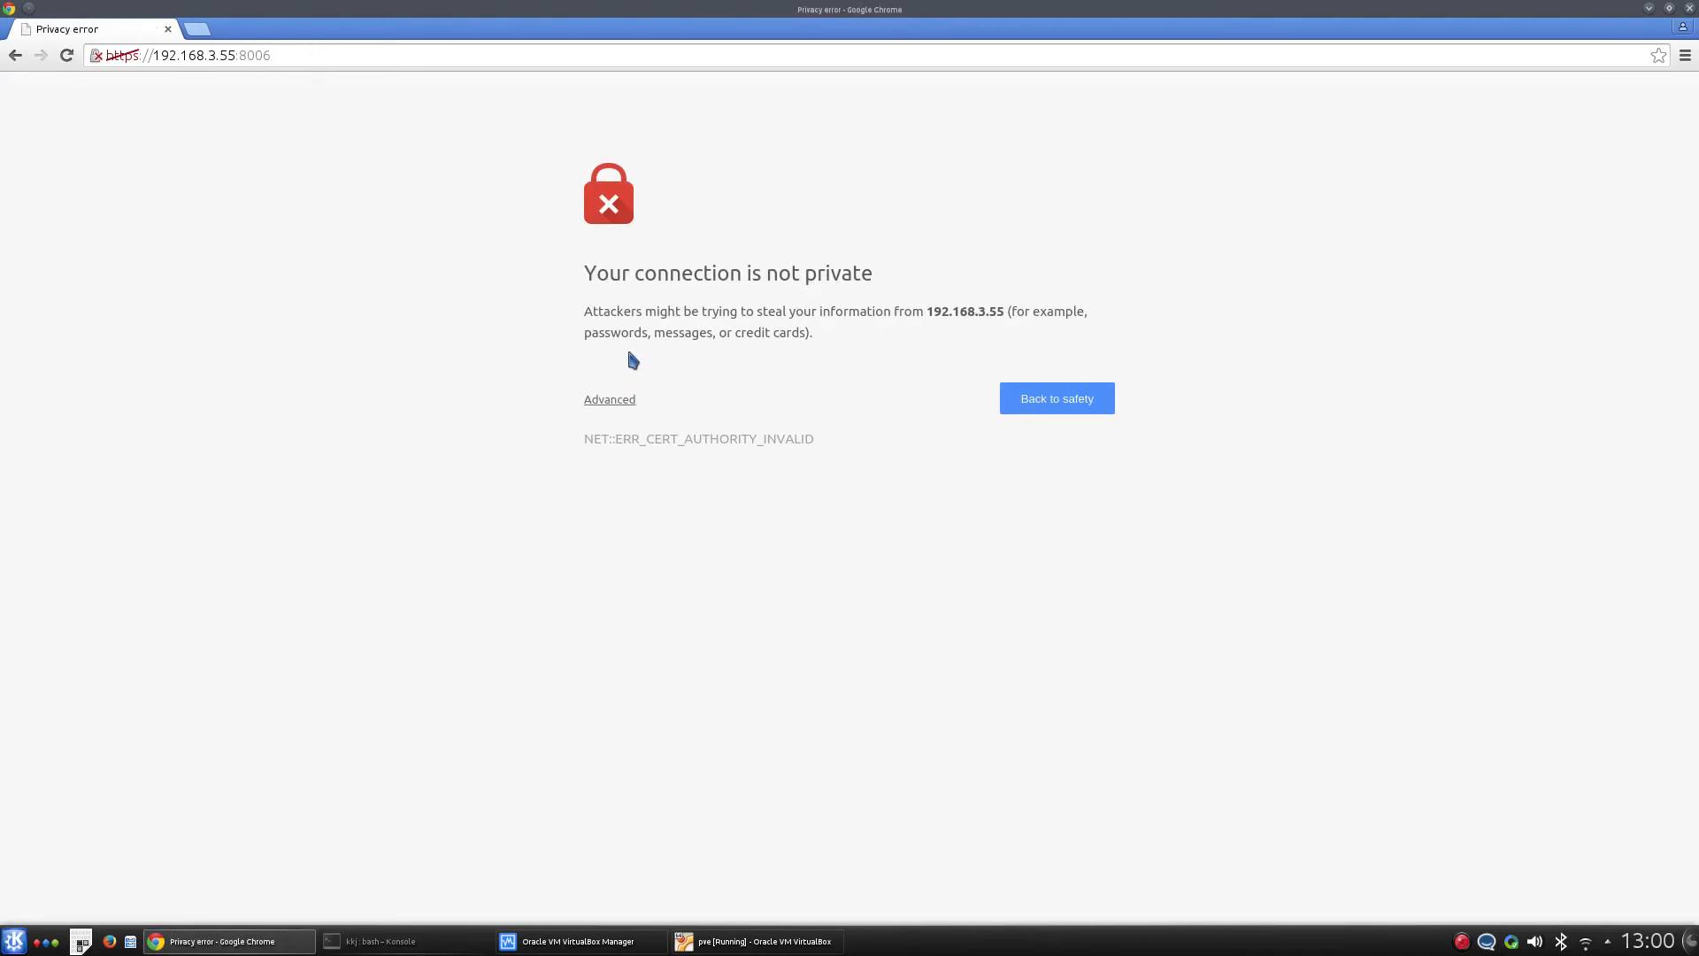
click(602, 401)
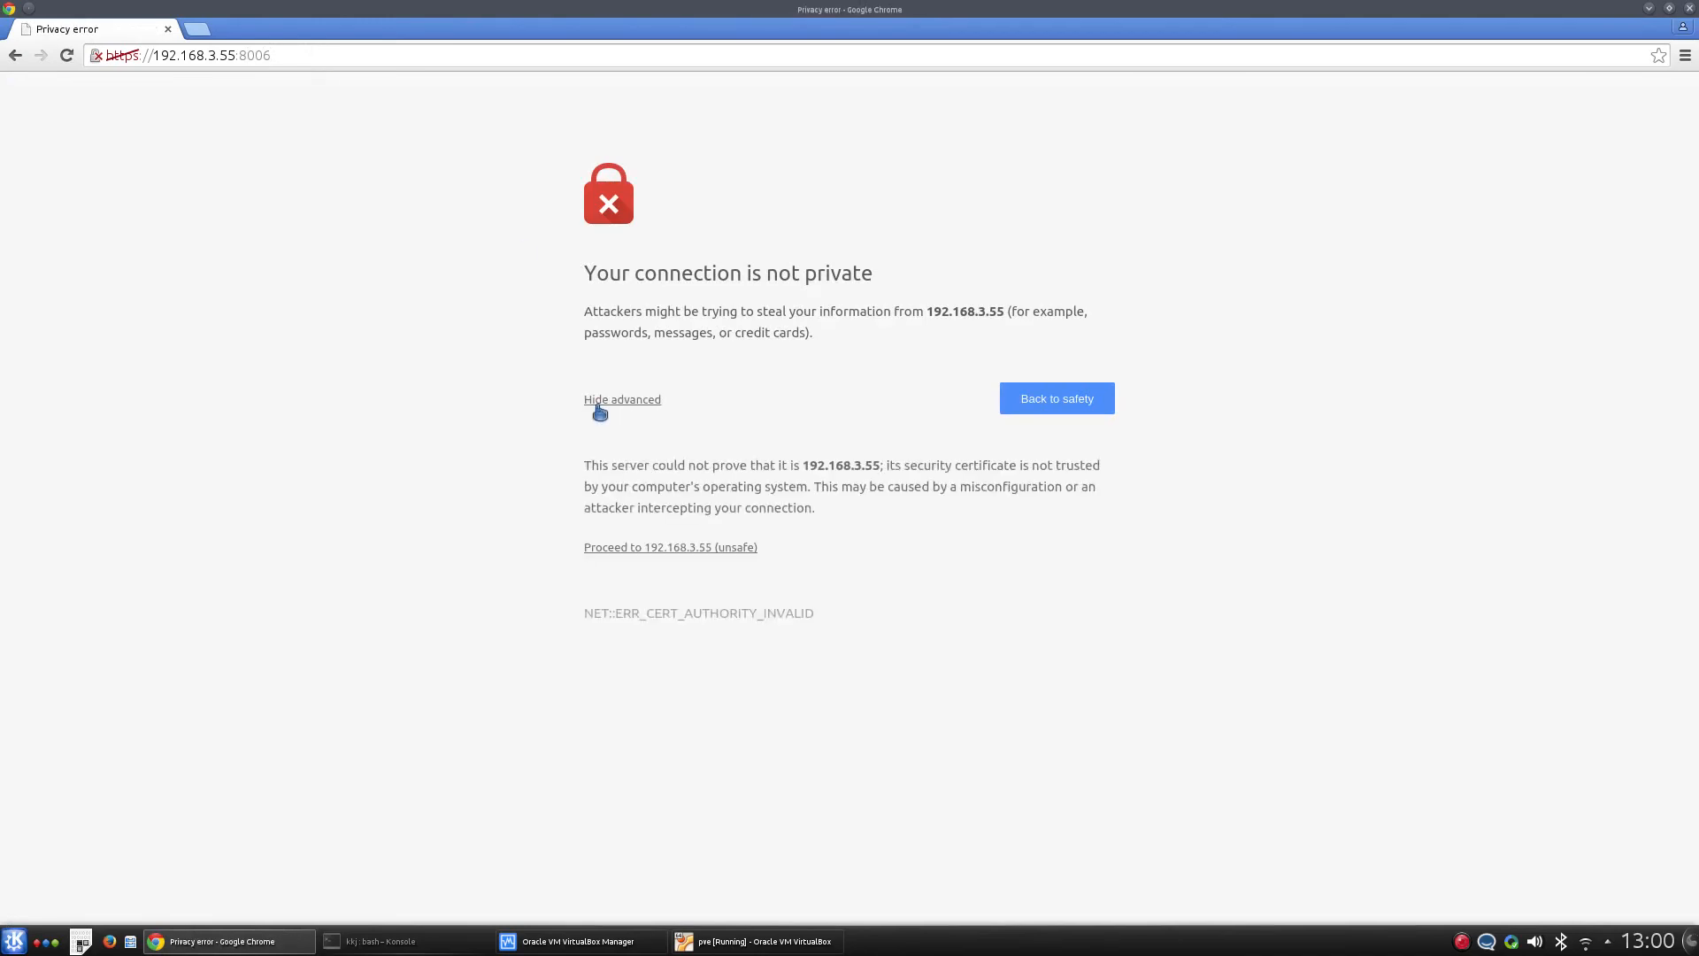
click(632, 549)
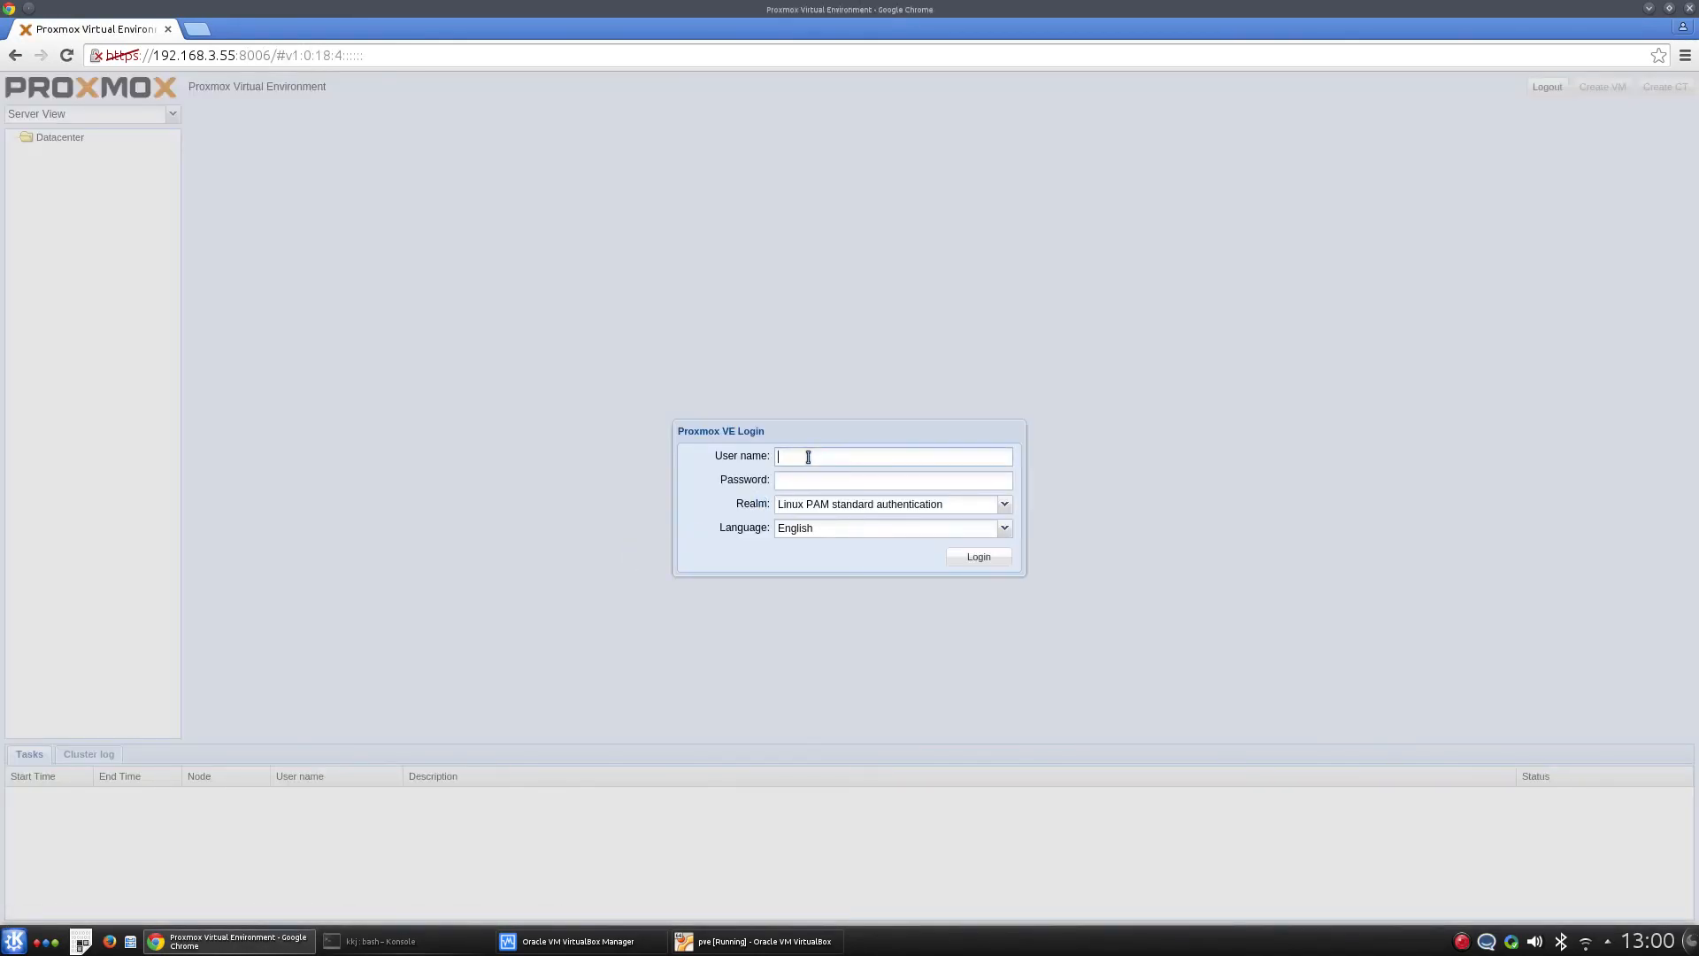
- Log in to the Proxmox VE web interface as root with the administrator password
click(808, 457)
text(root)
key(Tab)
text(pve****)
click(977, 557)
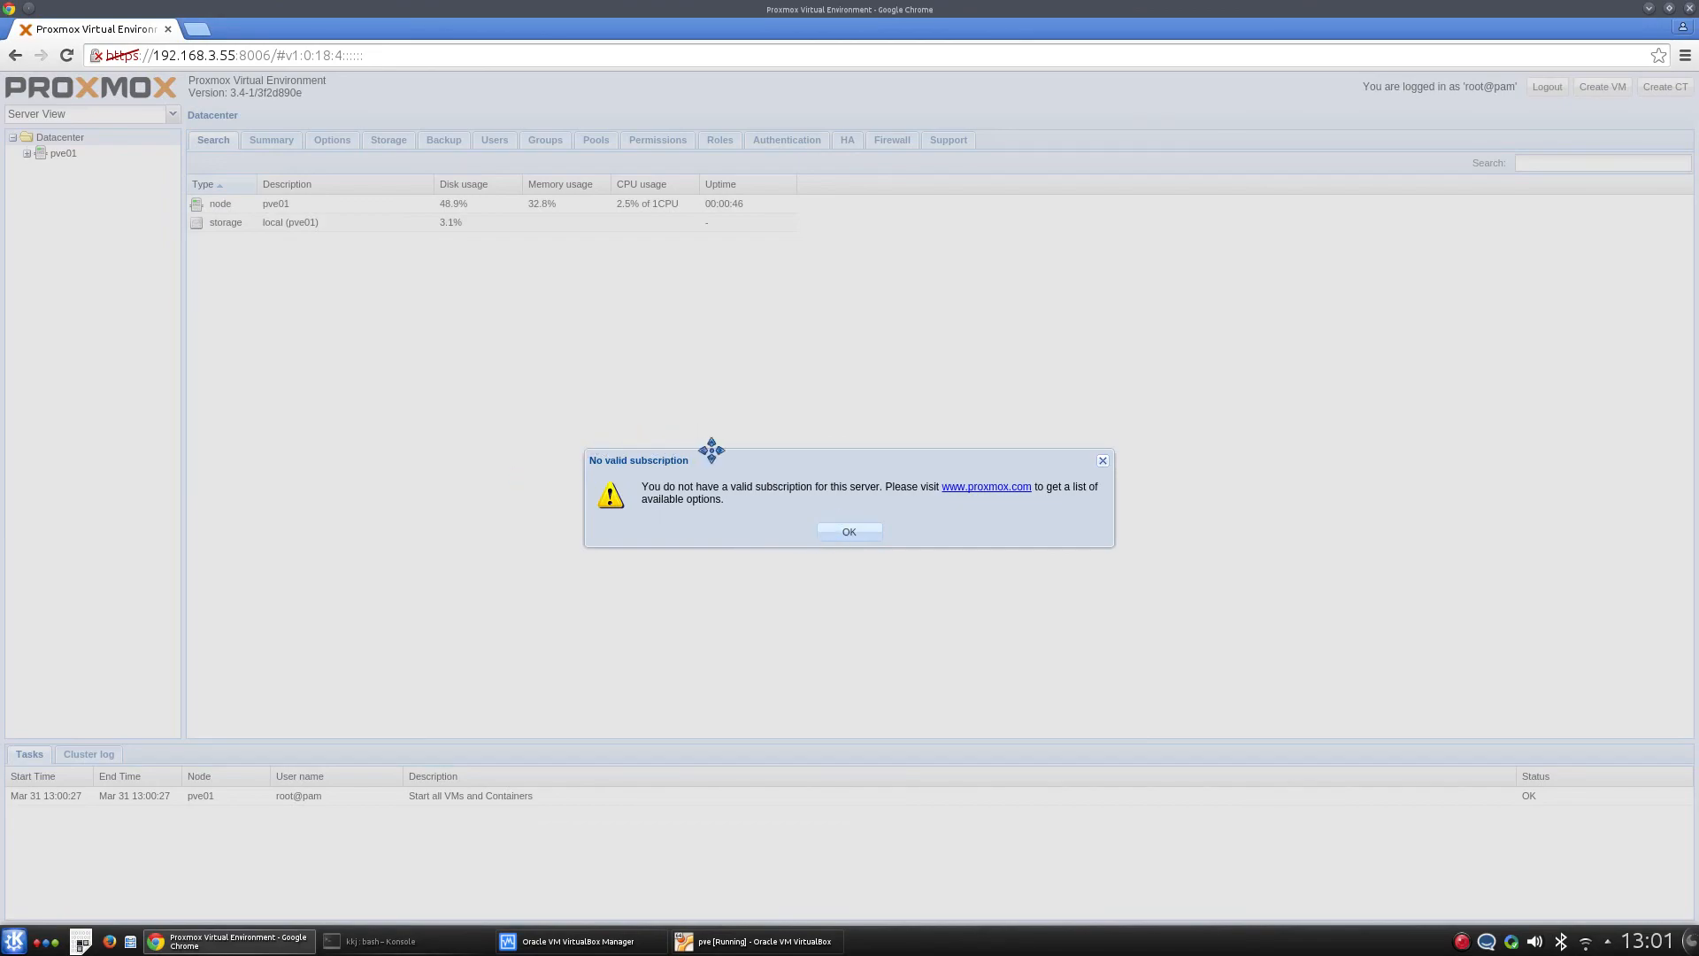
- Dismiss the subscription notice and select the pve01 node under Datacenter
drag(711, 453, 805, 304)
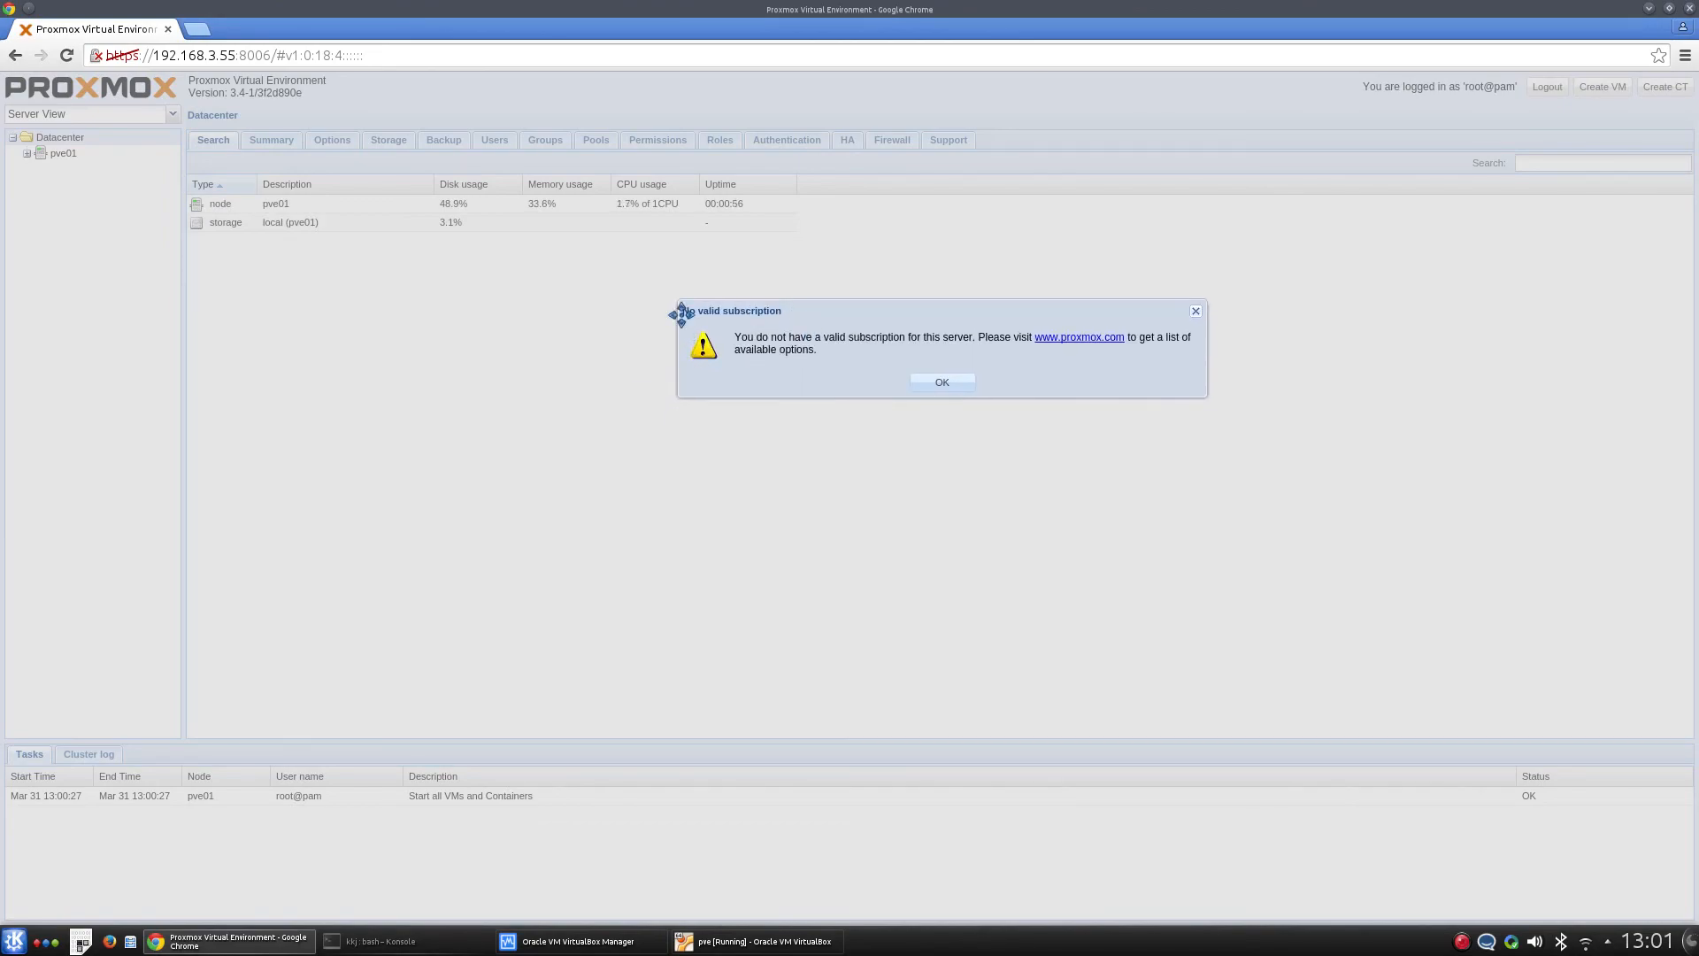
click(944, 384)
click(27, 154)
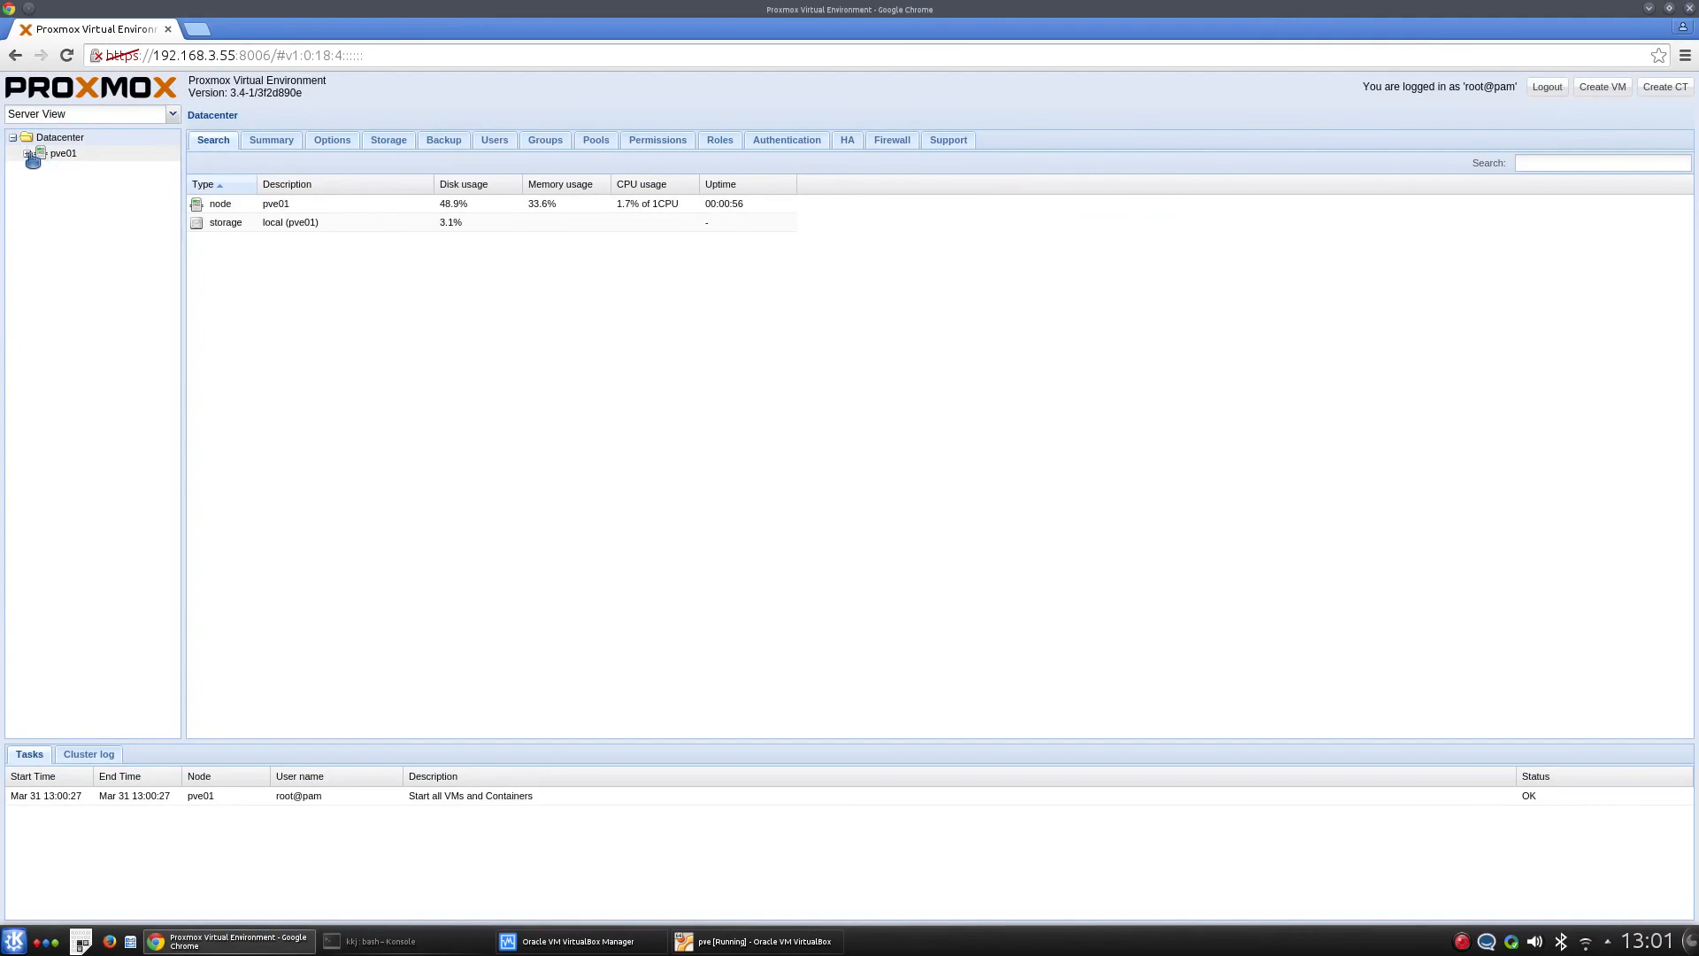